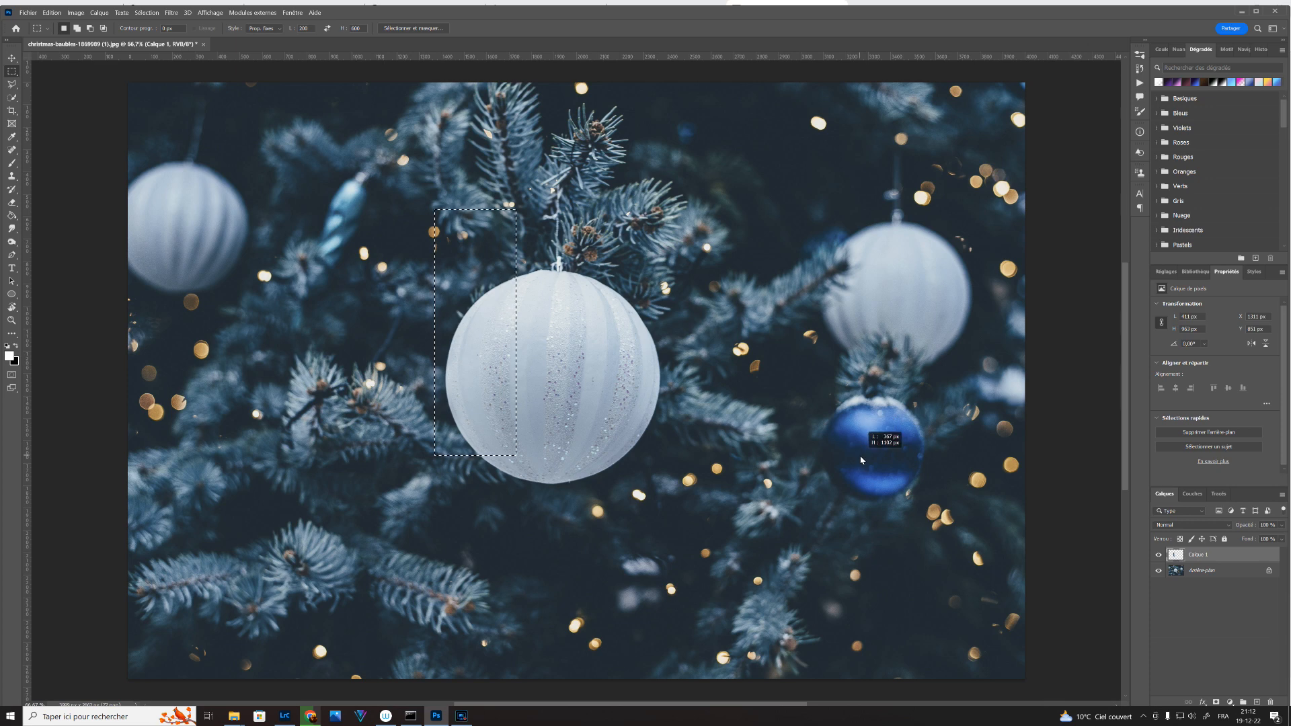
Set the rectangular marquee style to Normal and draw a free rectangular selection around the central white bauble
left_click(280, 28)
left_click(255, 37)
left_click(539, 251)
left_click_drag(414, 197, 782, 503)
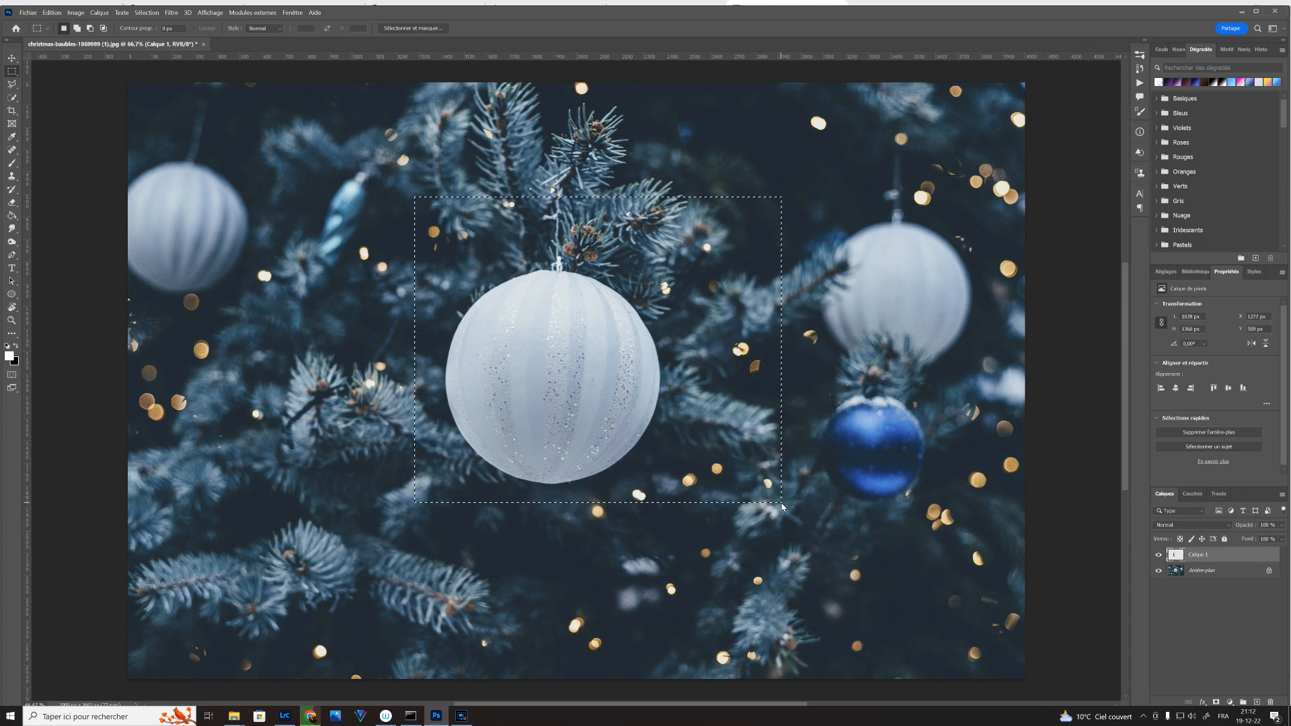
Draw a rectangular selection over the upper branches and add a second rectangle reaching across to the blue bauble
left_click_drag(308, 122, 717, 337)
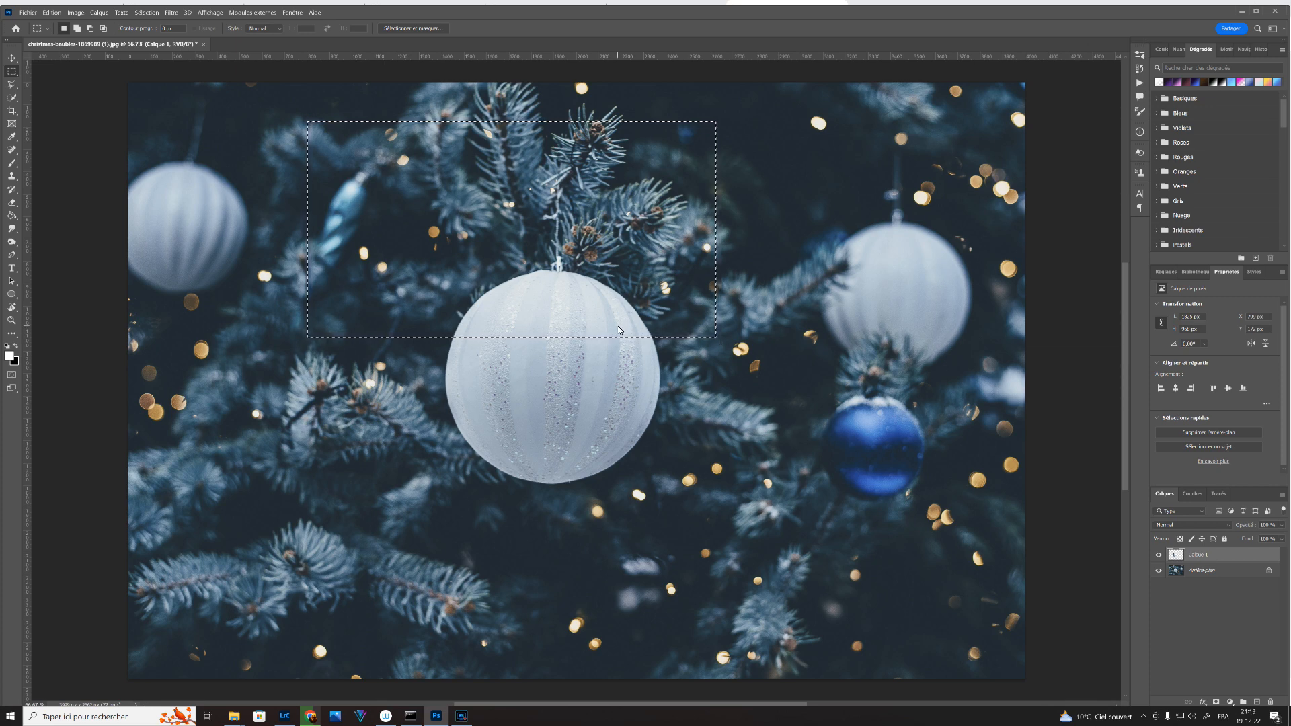
left_click(77, 28)
left_click_drag(519, 283, 994, 484)
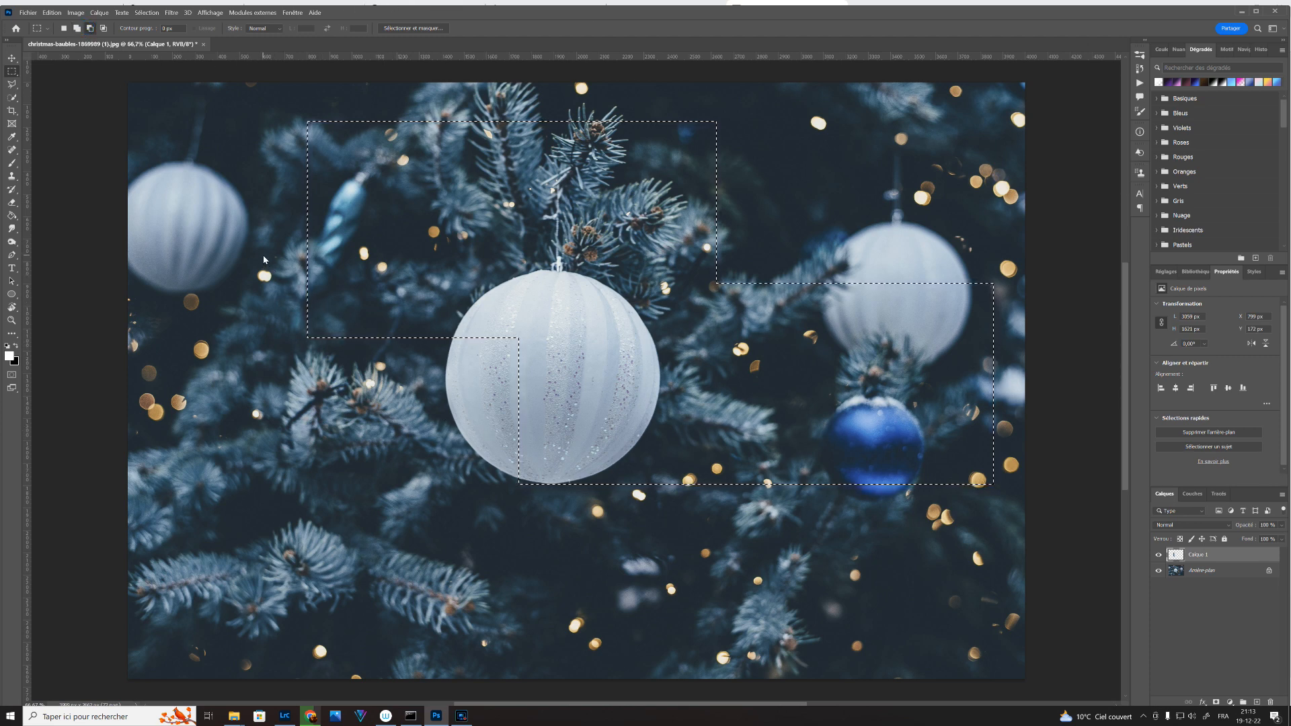
Subtract a rectangle from the selection's lower-left corner, intersect the rest with a tall rectangle over the blue bauble, and deselect
left_click_drag(264, 255, 445, 377)
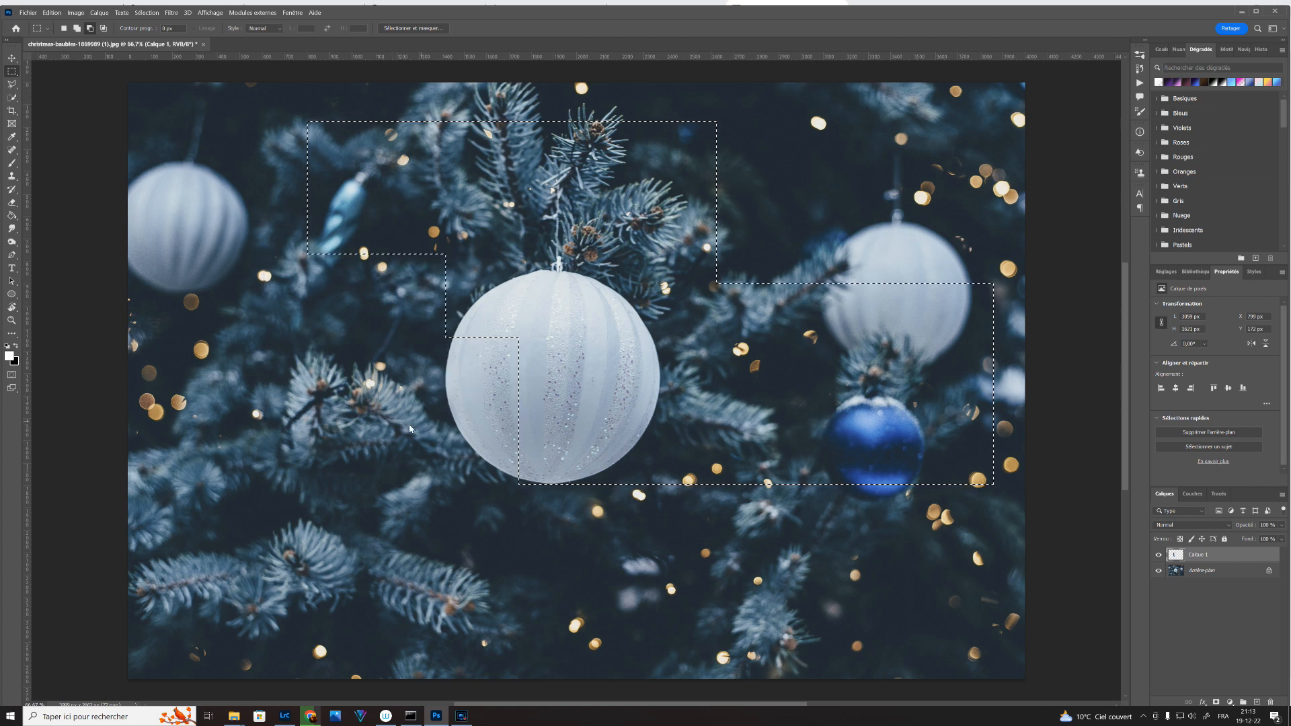
left_click(104, 29)
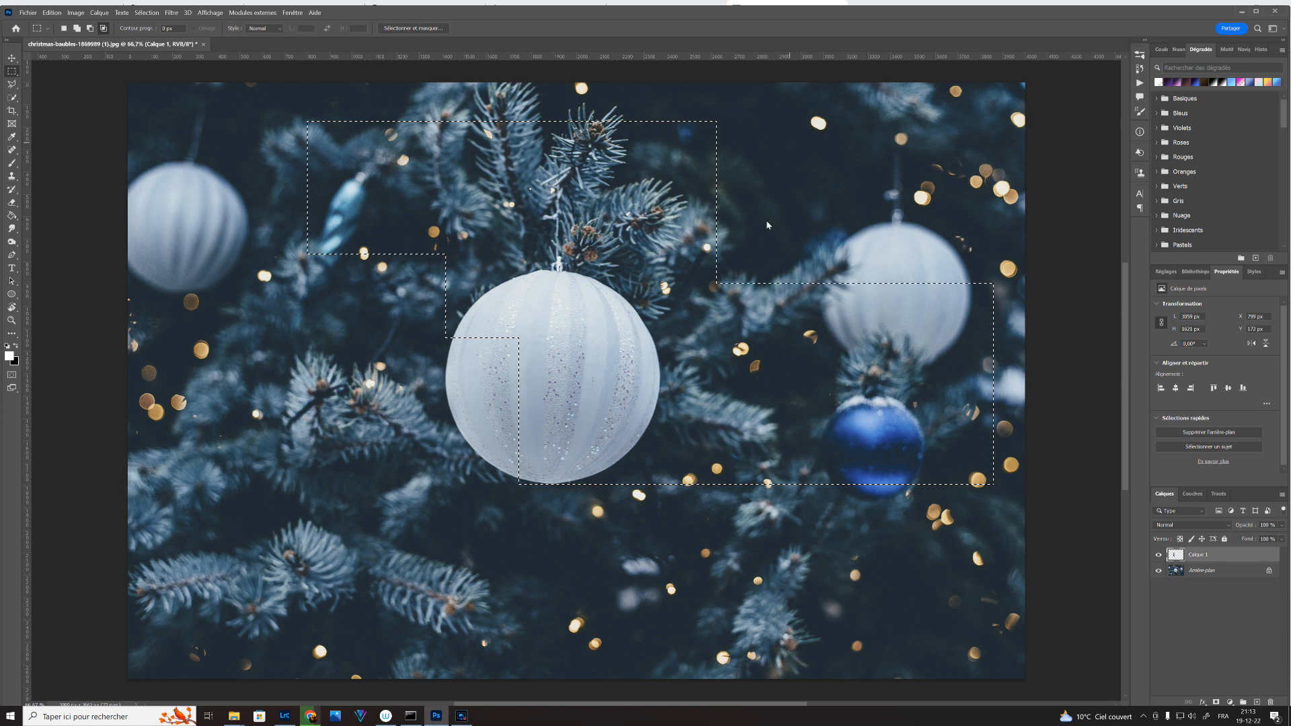
left_click_drag(771, 210, 929, 559)
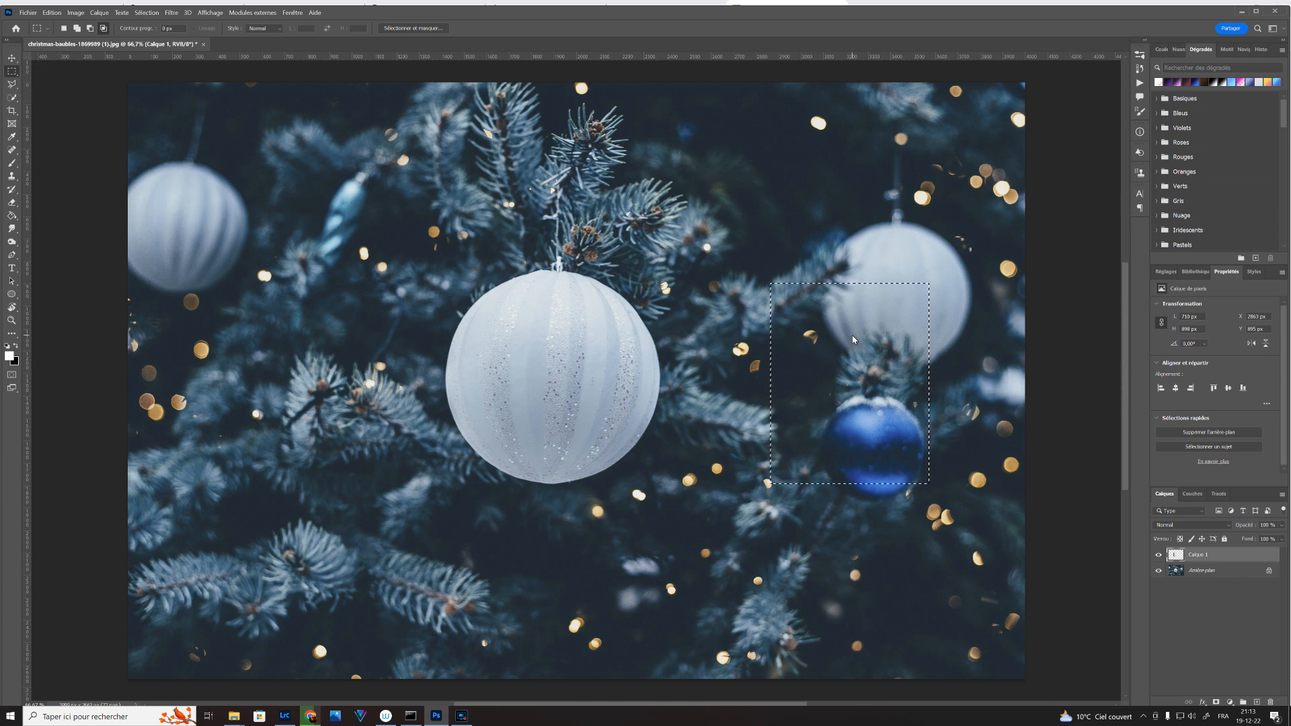
key("ctrl+d")
Set the marquee style to fixed ratio and draw a tall 200:600 selection over the central bauble's left side
right_click(14, 74)
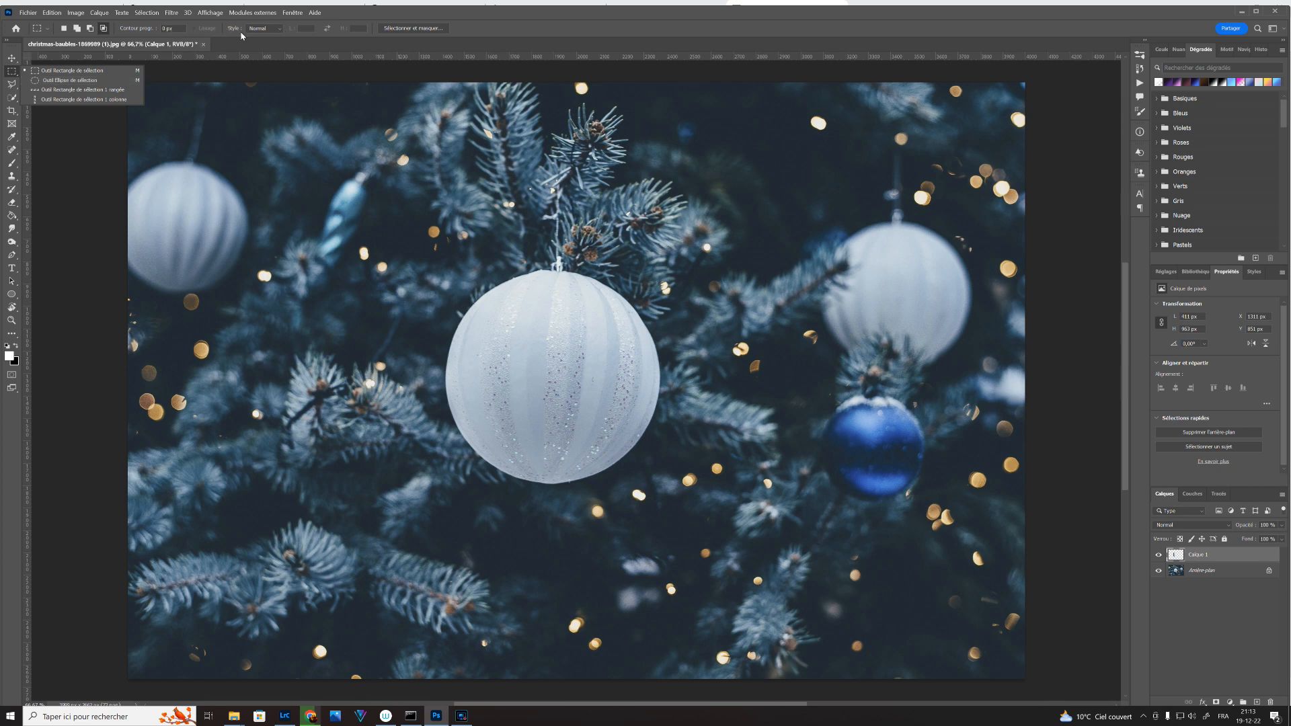
left_click(276, 29)
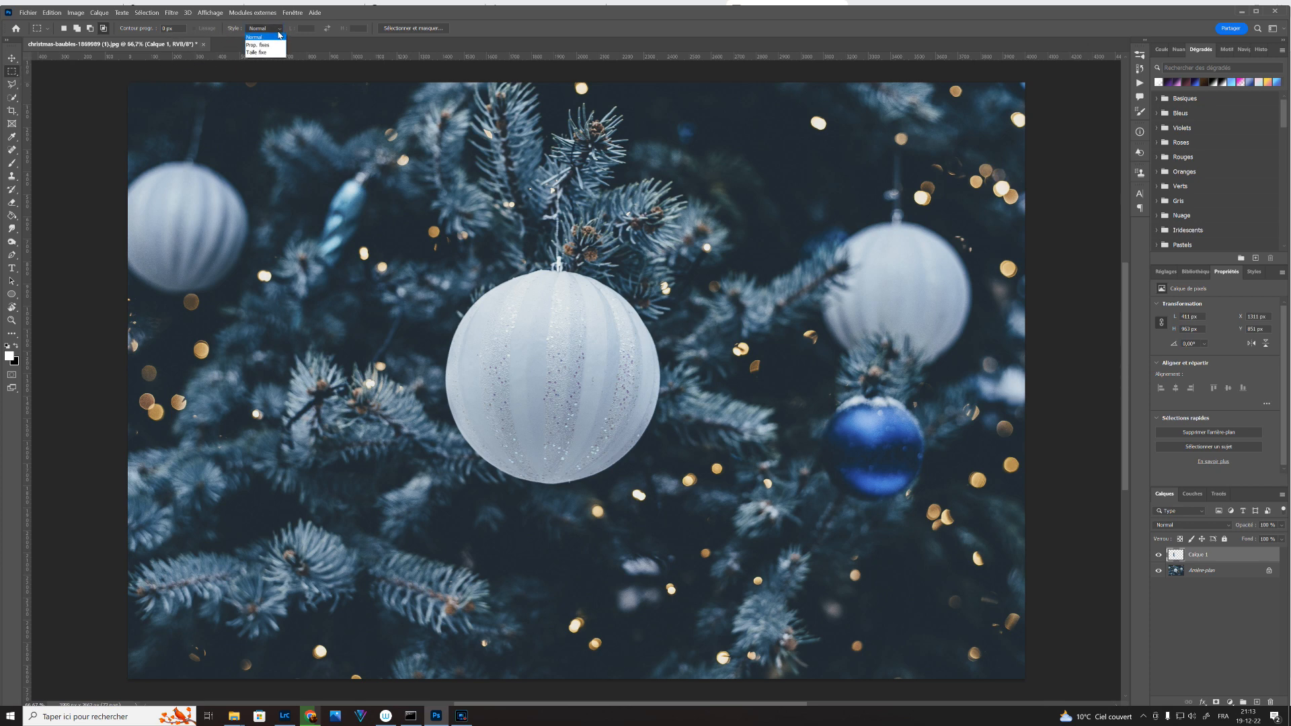
left_click(276, 45)
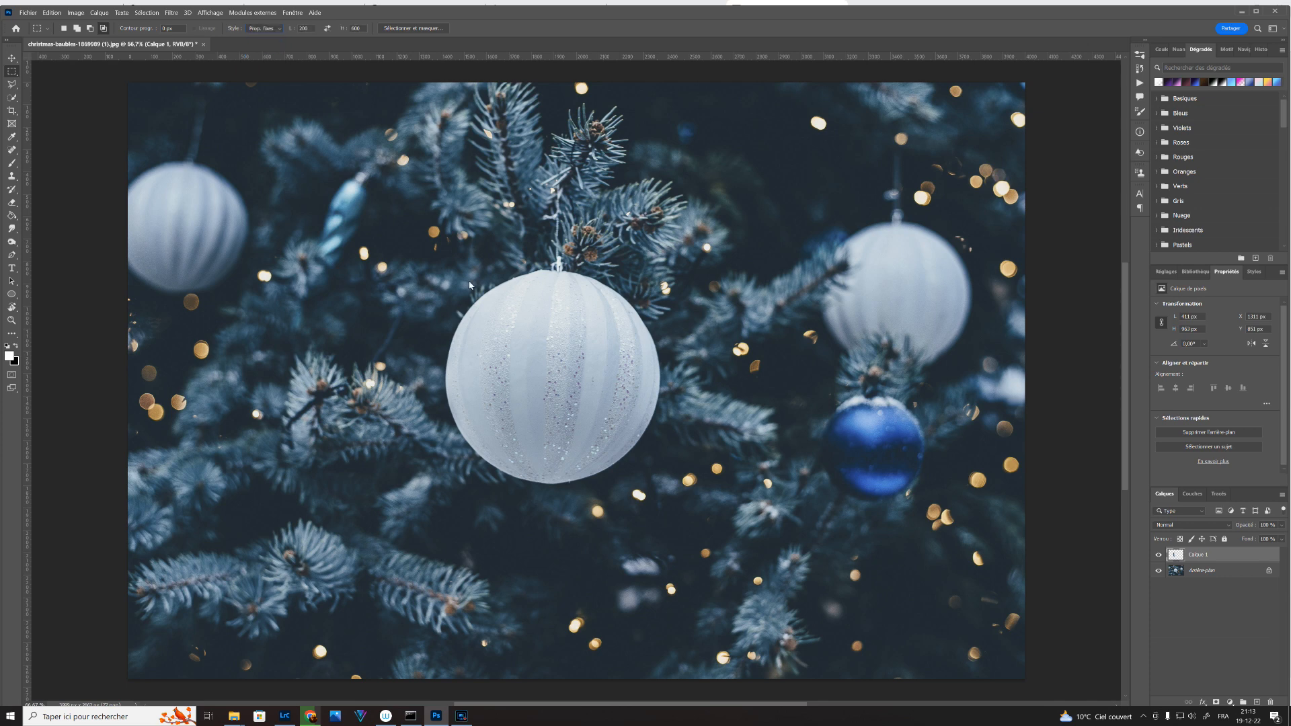
left_click_drag(415, 228, 706, 483)
Set the fixed ratio to 1:1 and draw a square selection around the central white bauble
type("0")
type("1")
left_click(304, 29)
type("1")
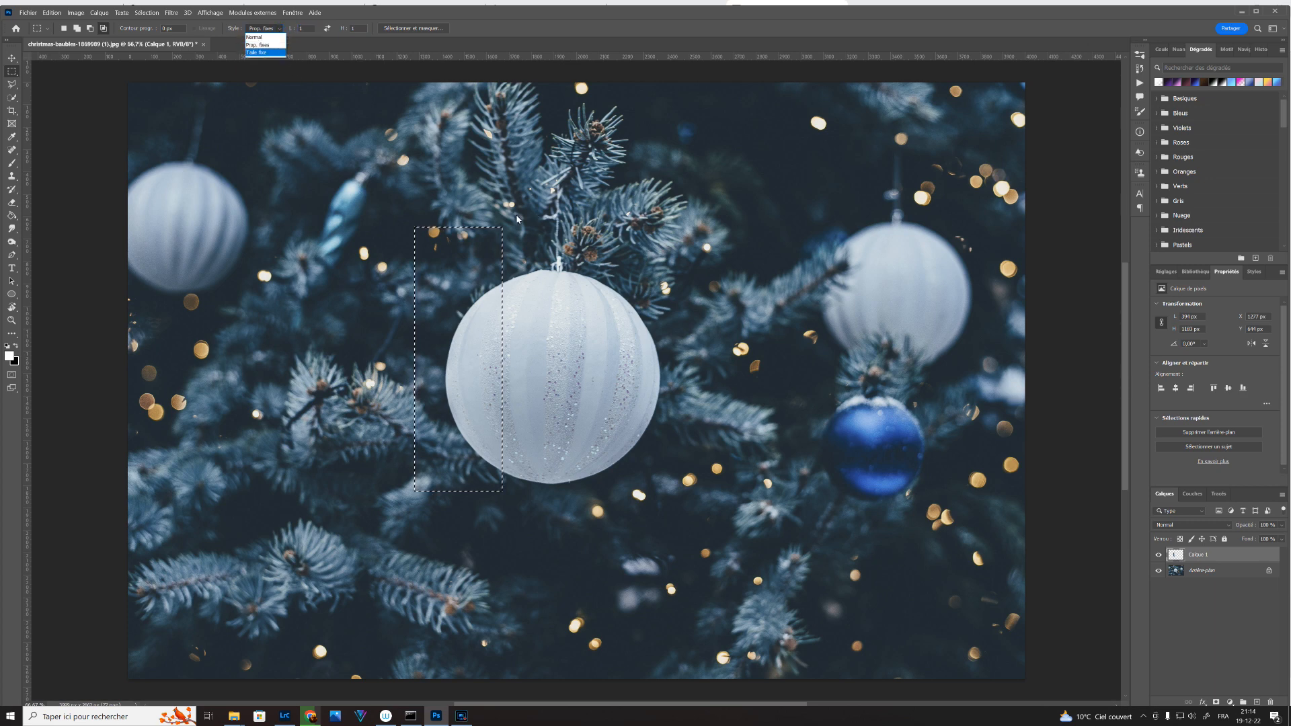
left_click(367, 104)
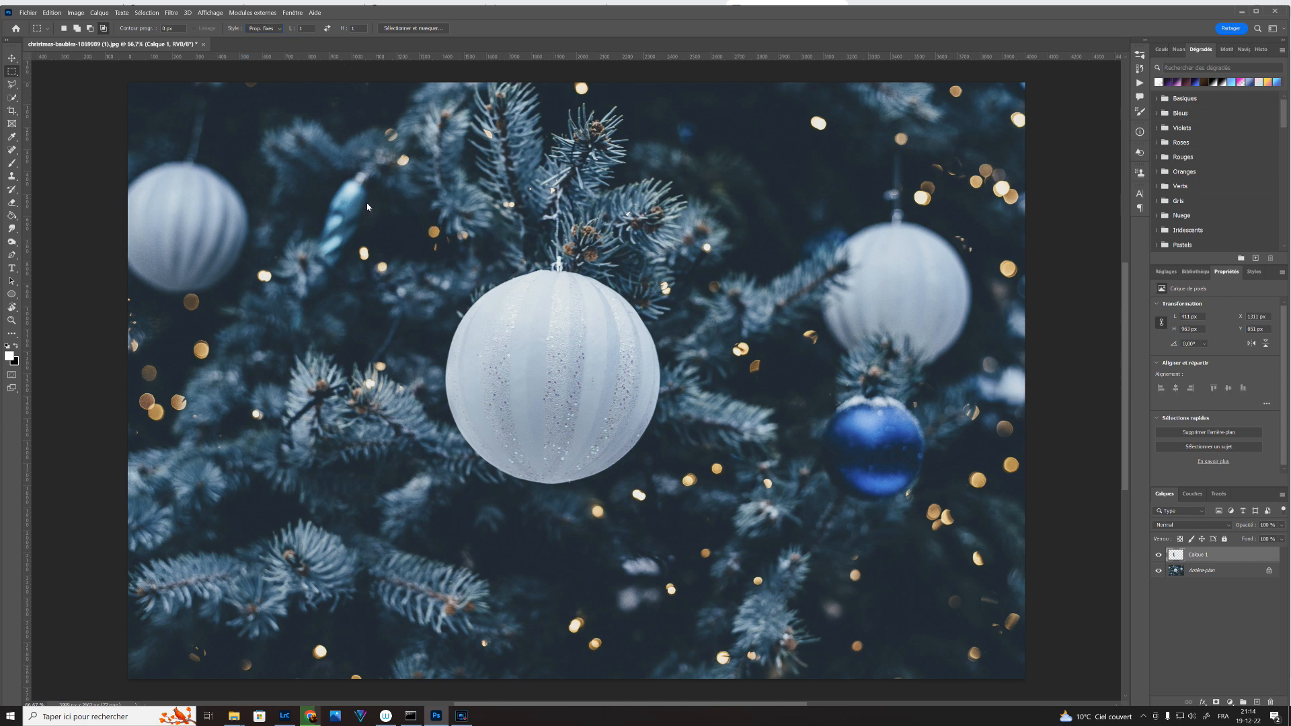
left_click_drag(393, 253, 716, 535)
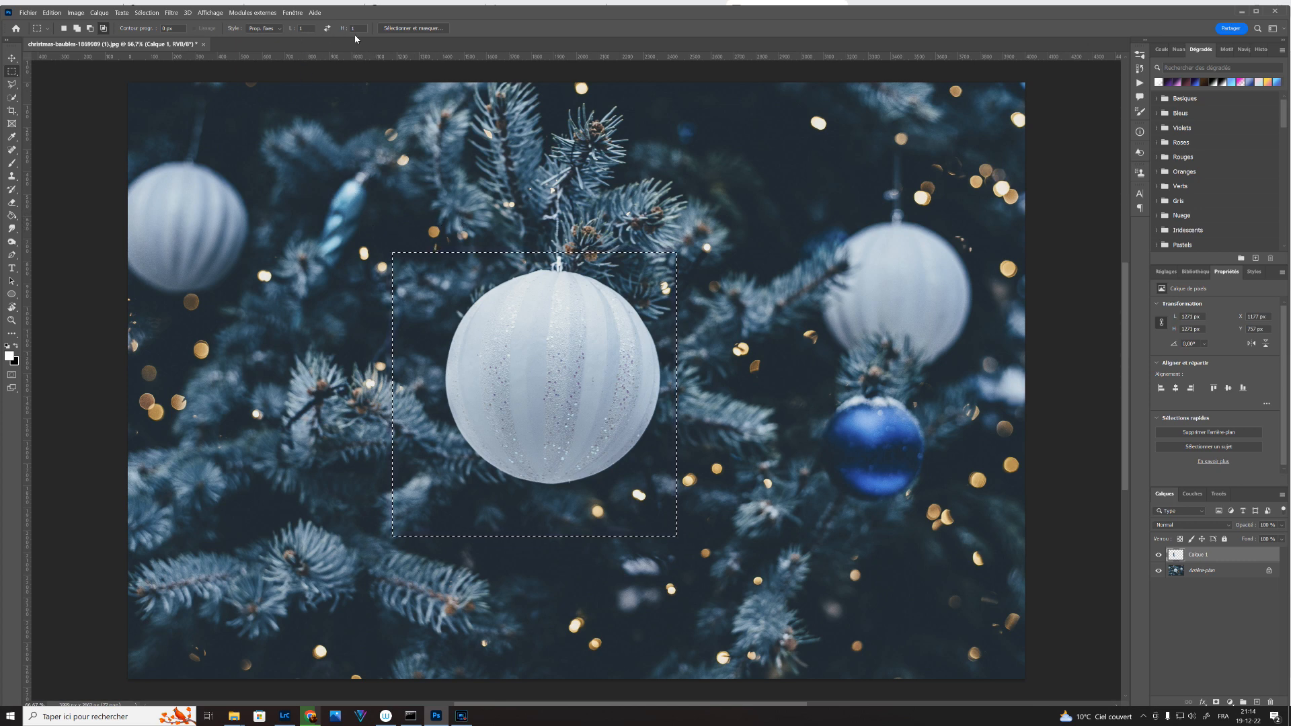
Set the ratio's width to 2 and intersect the square selection with a 2:1 rectangle over the central bauble
left_click_drag(310, 29, 300, 29)
type("2")
left_click_drag(338, 187, 760, 509)
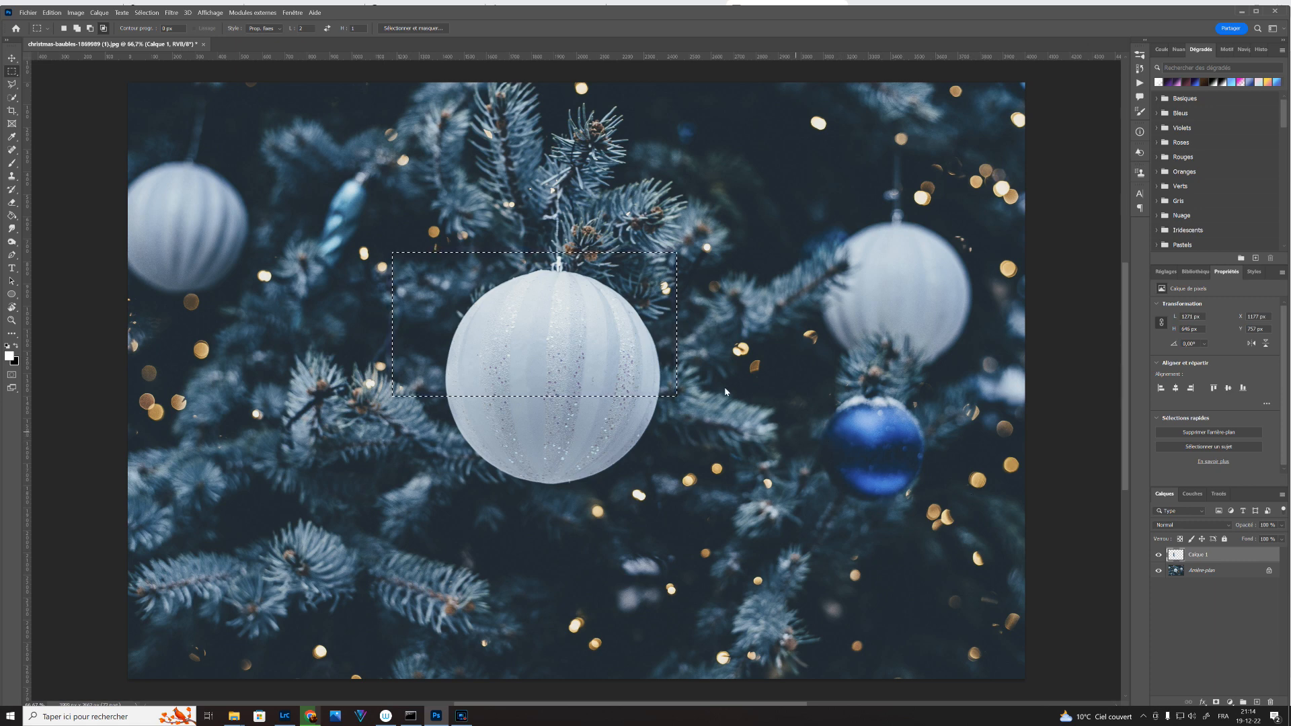
Set the marquee to a fixed size of 600 by 300 px and try to intersect the selection near the light-blue ornament
left_click(264, 29)
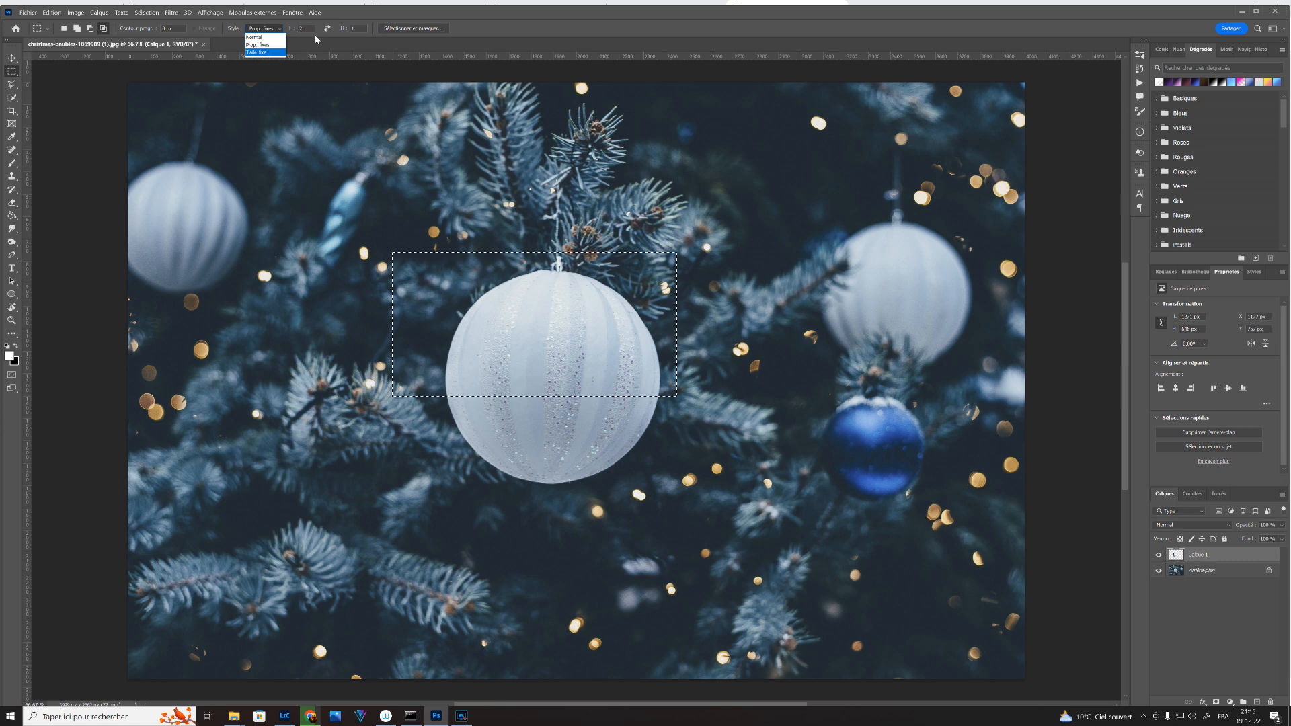
left_click(271, 54)
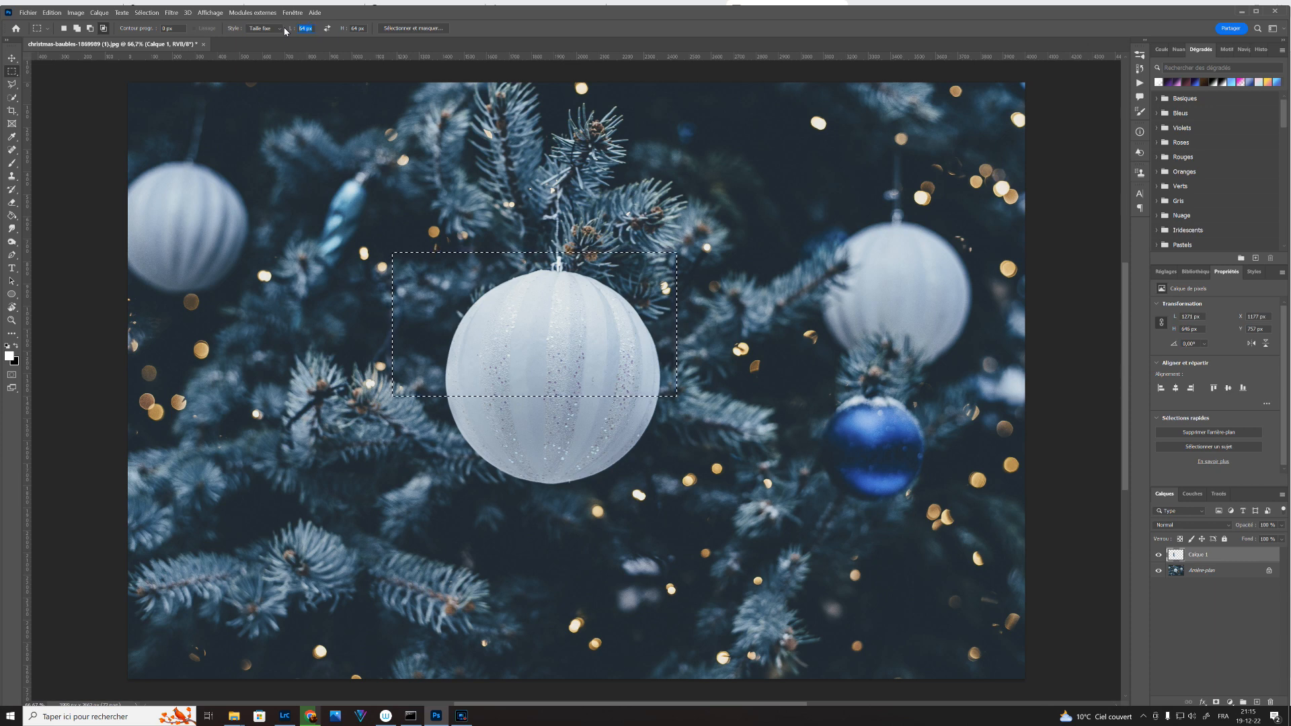
type("600")
left_click(365, 30)
type("300")
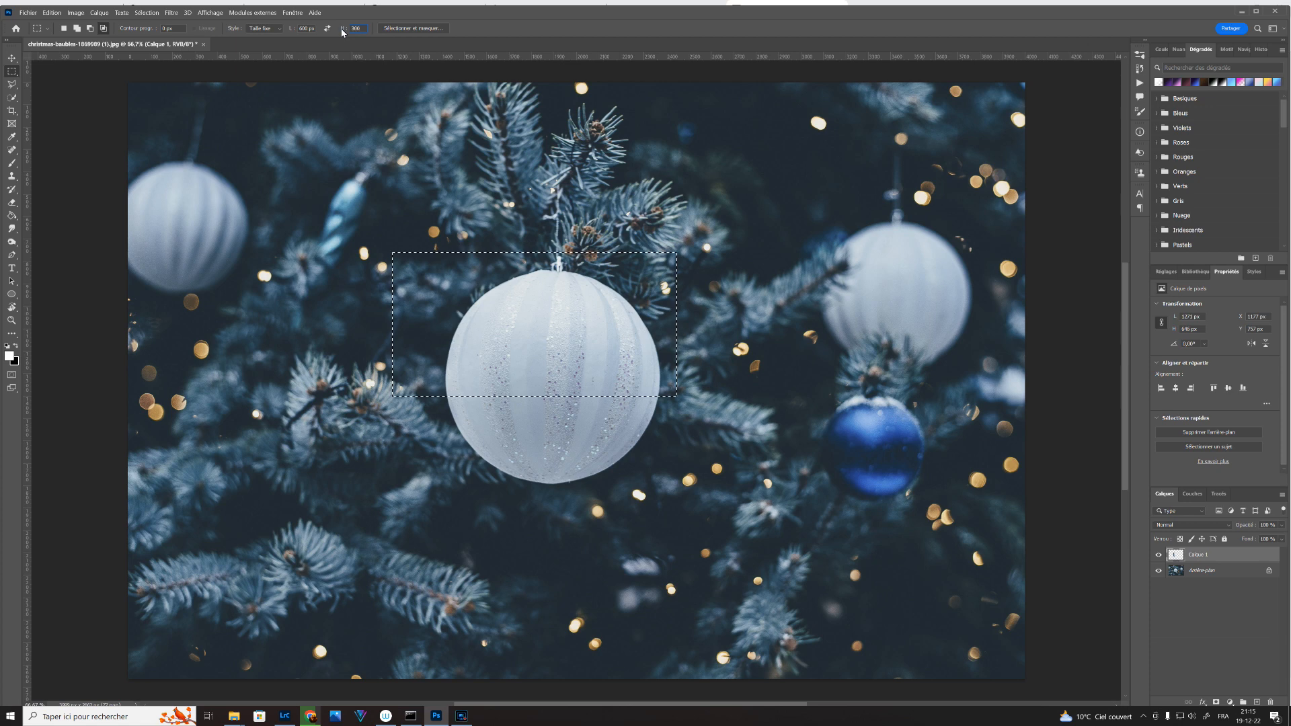
left_click_drag(316, 179, 284, 143)
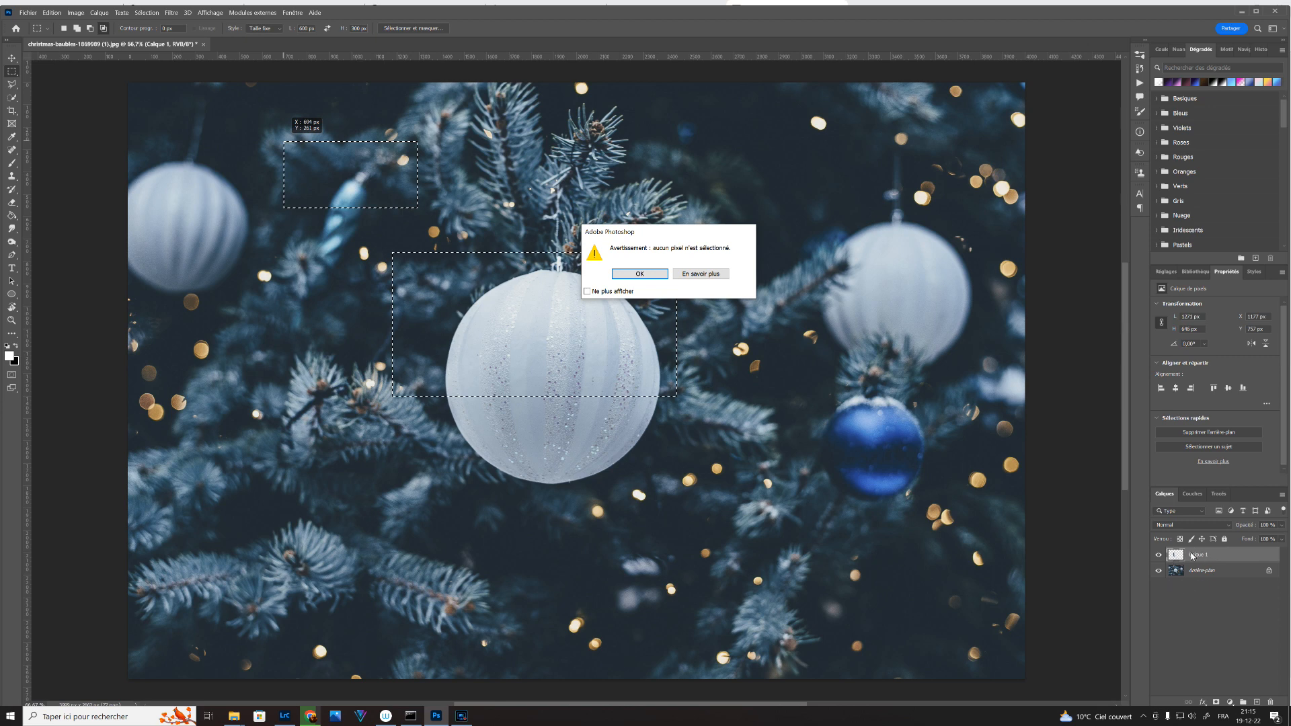
left_click(642, 275)
Delete the Calque 1 layer and place a new 600 by 300 px selection on the central white bauble
left_click(1190, 565)
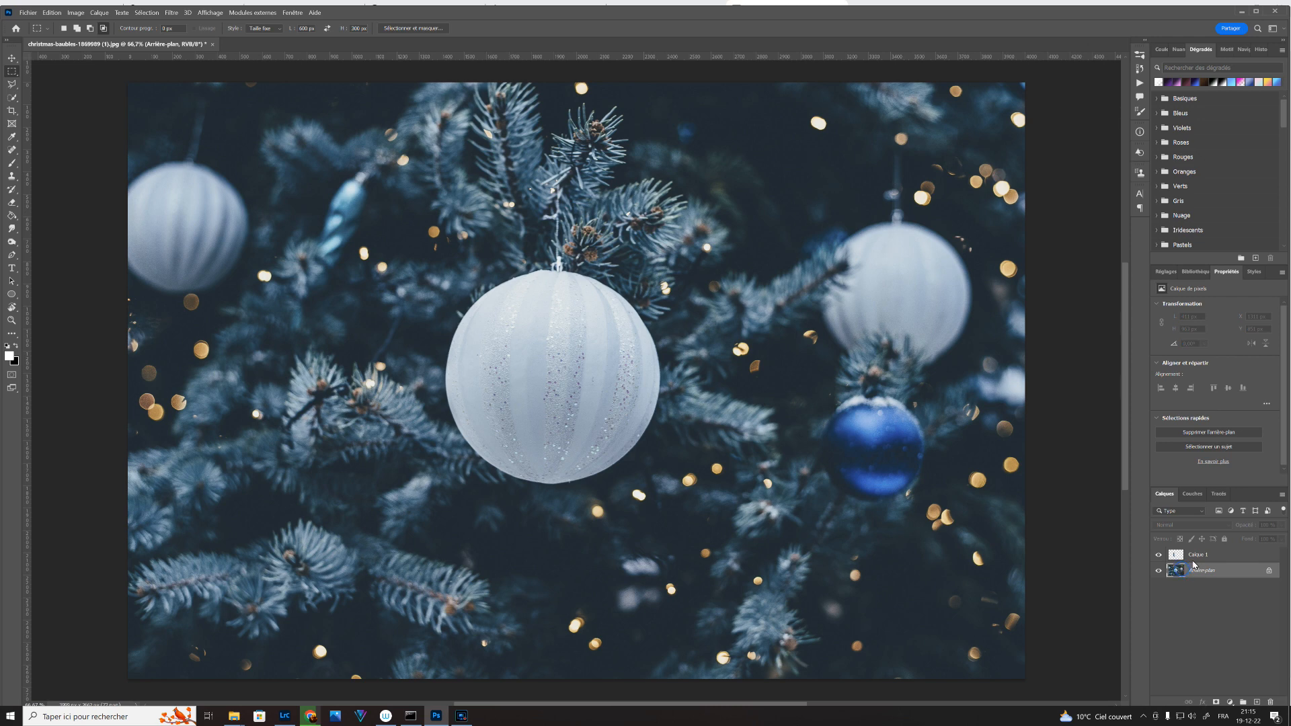
left_click_drag(1225, 562, 1271, 703)
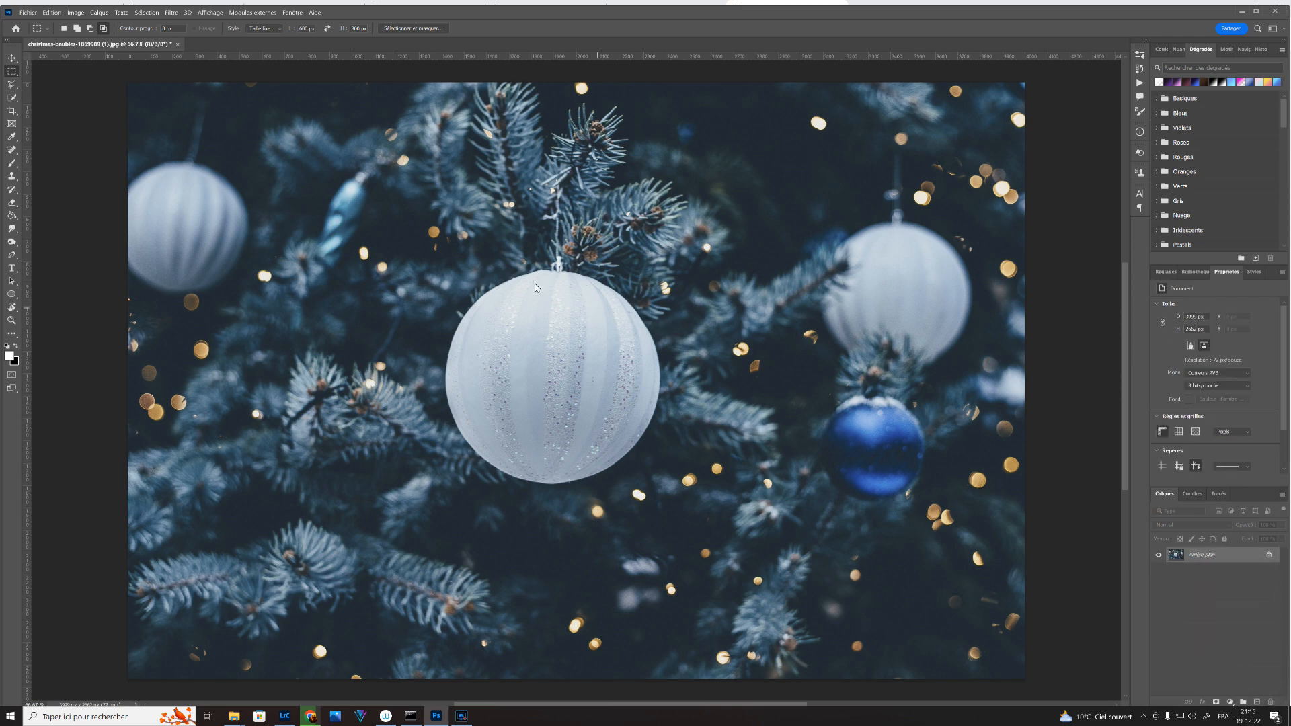
left_click(64, 29)
mouse_move(502, 332)
left_mouse_down()
mouse_move(519, 369)
mouse_move(512, 351)
left_mouse_up()
Set the marquee style back to Normal, draw a square selection over the central bauble, and deselect
left_click(279, 29)
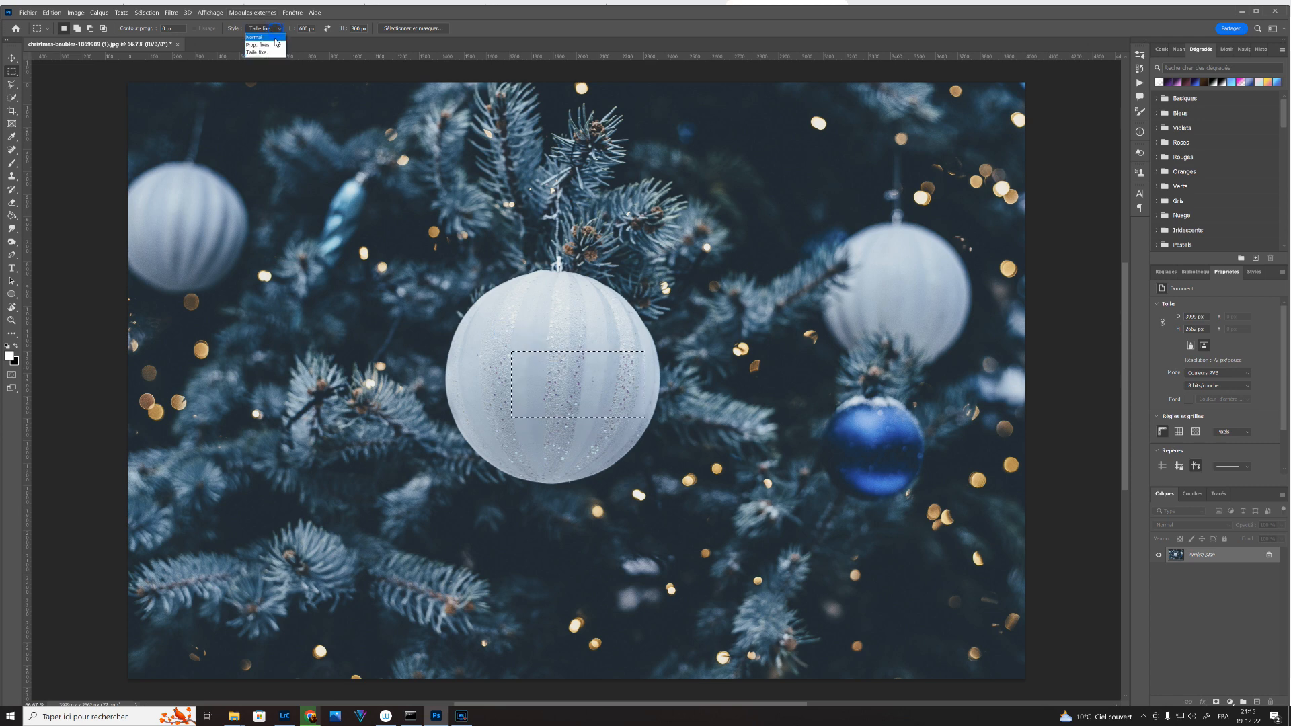
left_click(275, 37)
left_click(575, 292)
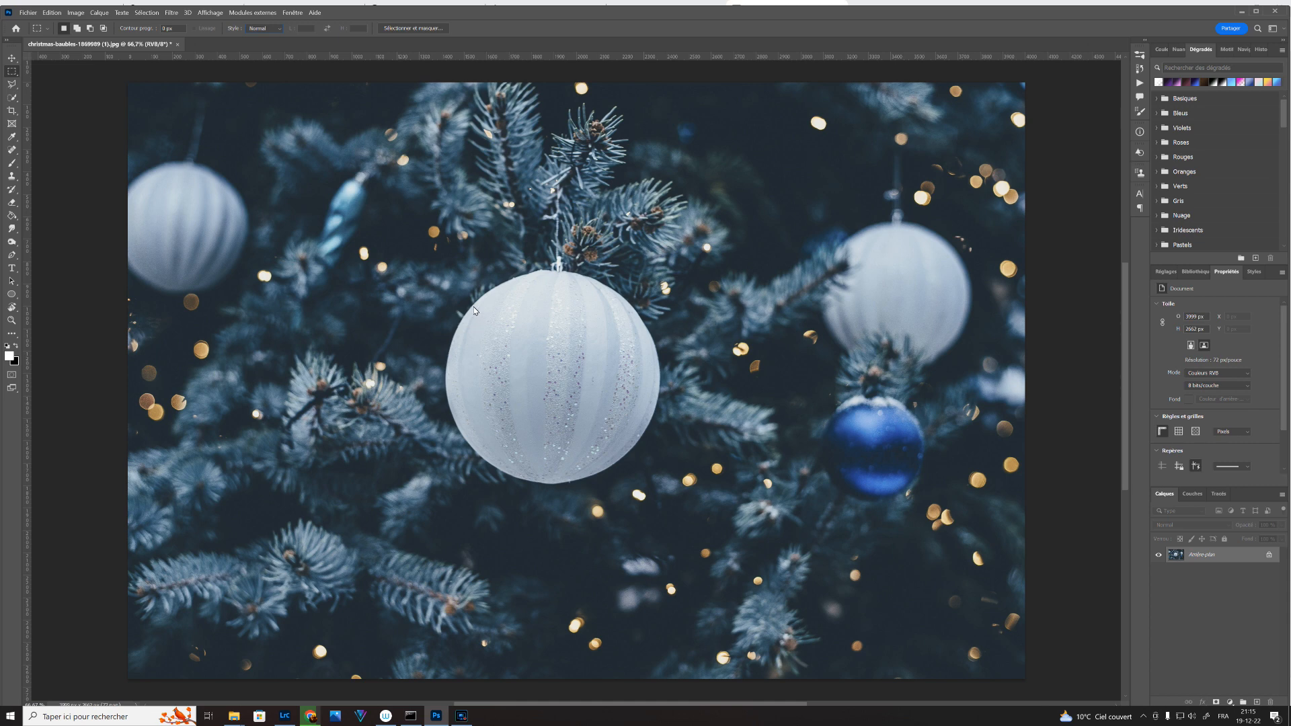
left_click_drag(475, 308, 714, 501)
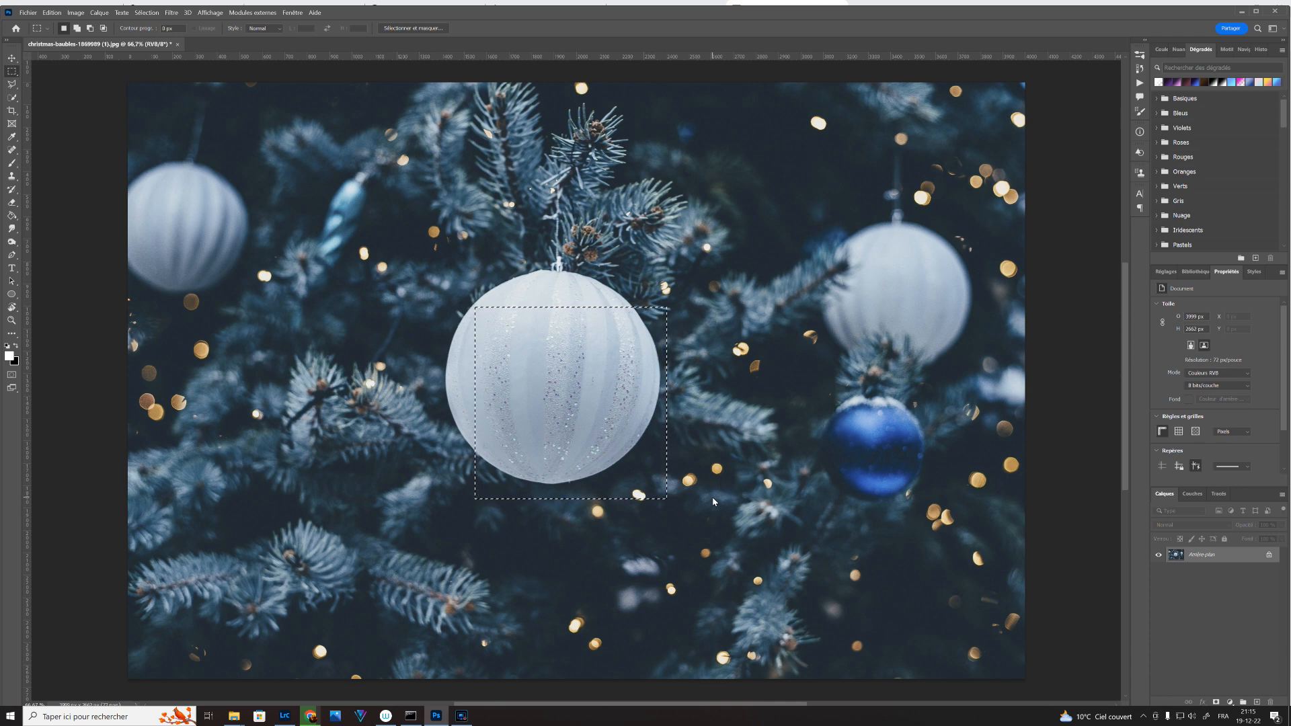
left_click(679, 461)
Draw several test rectangular selections over and around the central white bauble, clearing them and switching to add-to-selection mode
left_click_drag(522, 381, 603, 402)
left_click_drag(482, 247, 508, 293)
left_click_drag(631, 320, 684, 350)
key("ctrl+d")
left_click_drag(483, 213, 734, 442)
key("ctrl+d")
left_click_drag(407, 274, 759, 491)
left_click(77, 29)
key("ctrl+d")
Cycle between the Rectangular and Elliptical Marquee tools, ending with the Elliptical Marquee active
right_click(17, 73)
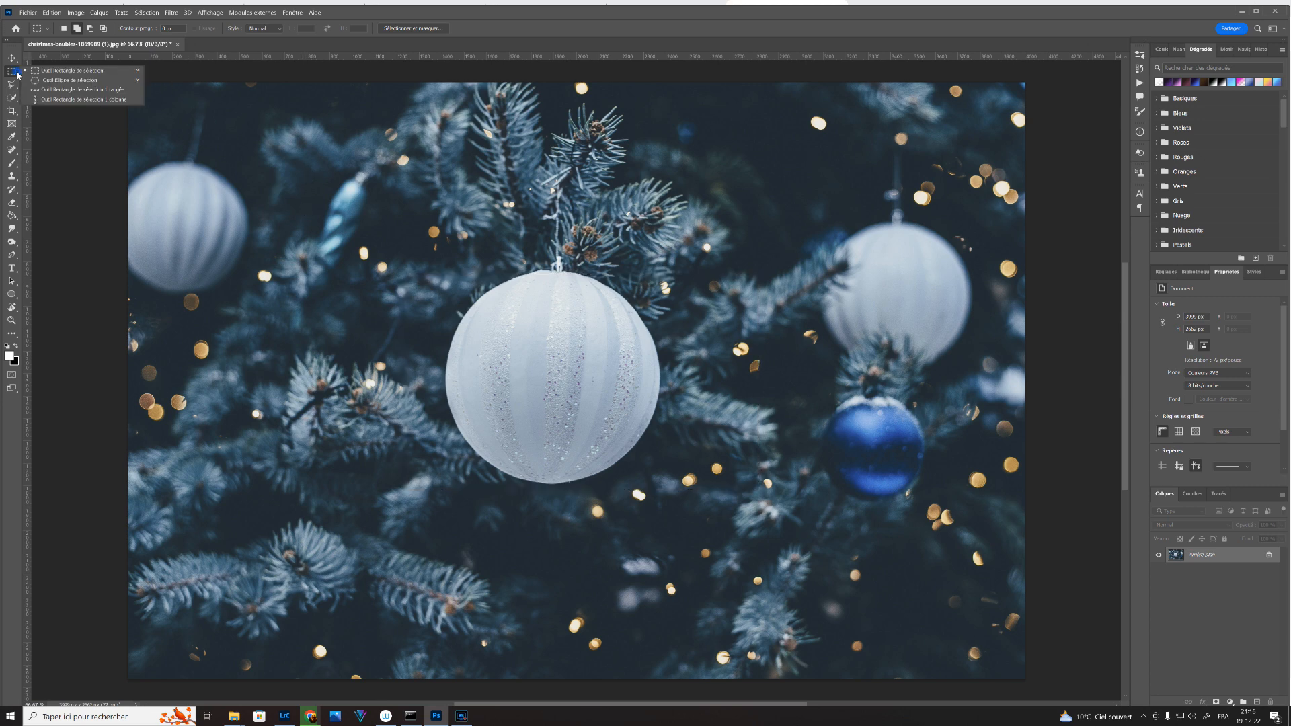
left_click(50, 84)
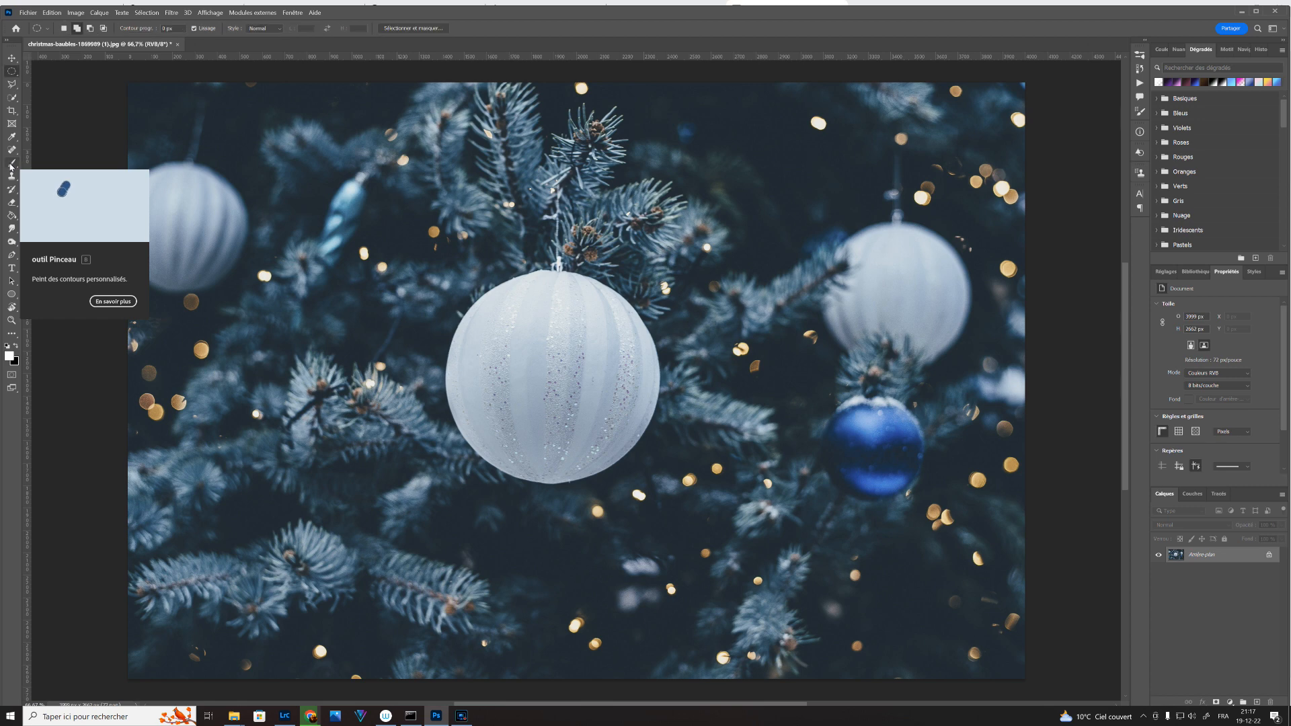
left_click(11, 74)
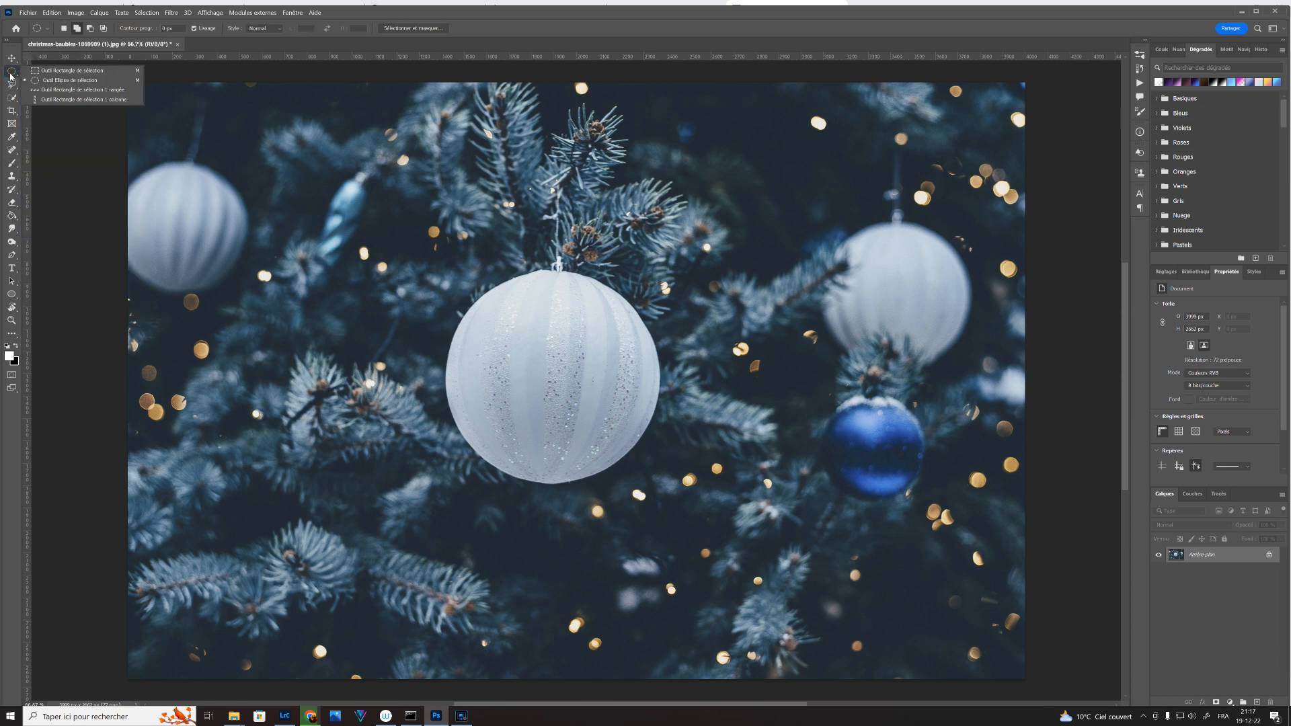
key("shift+m")
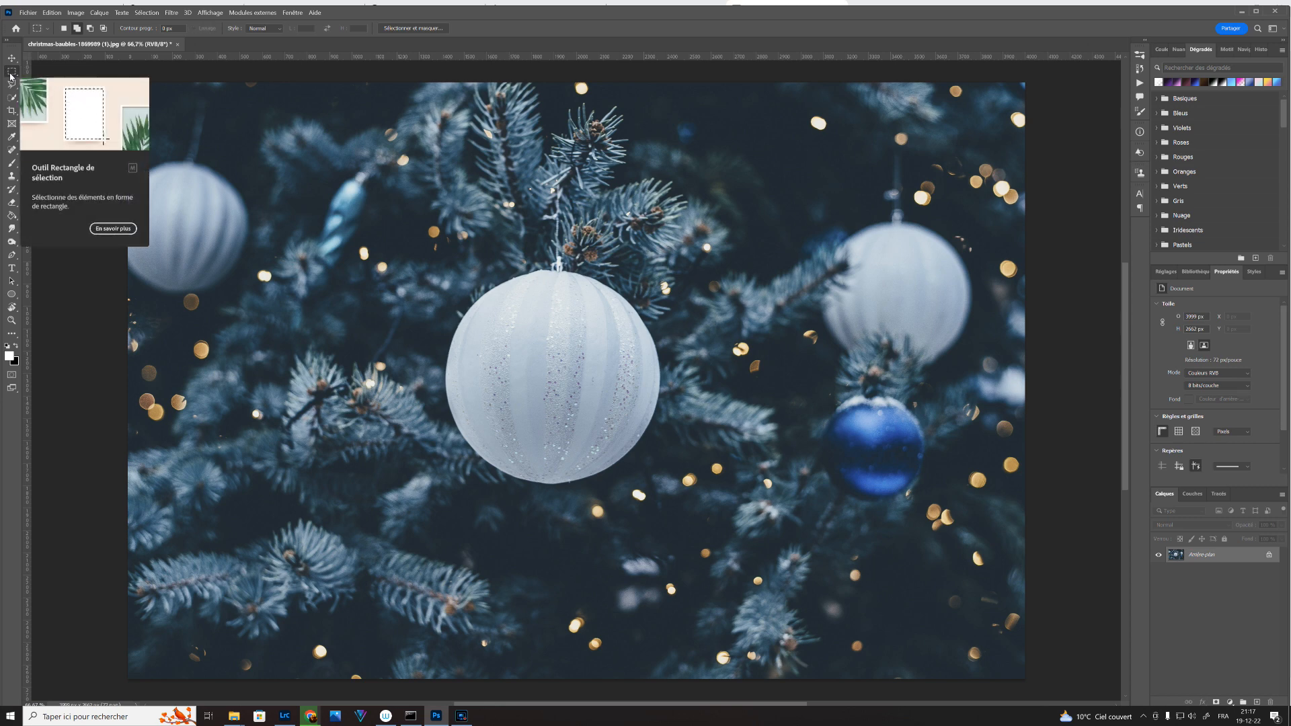
left_click(10, 73)
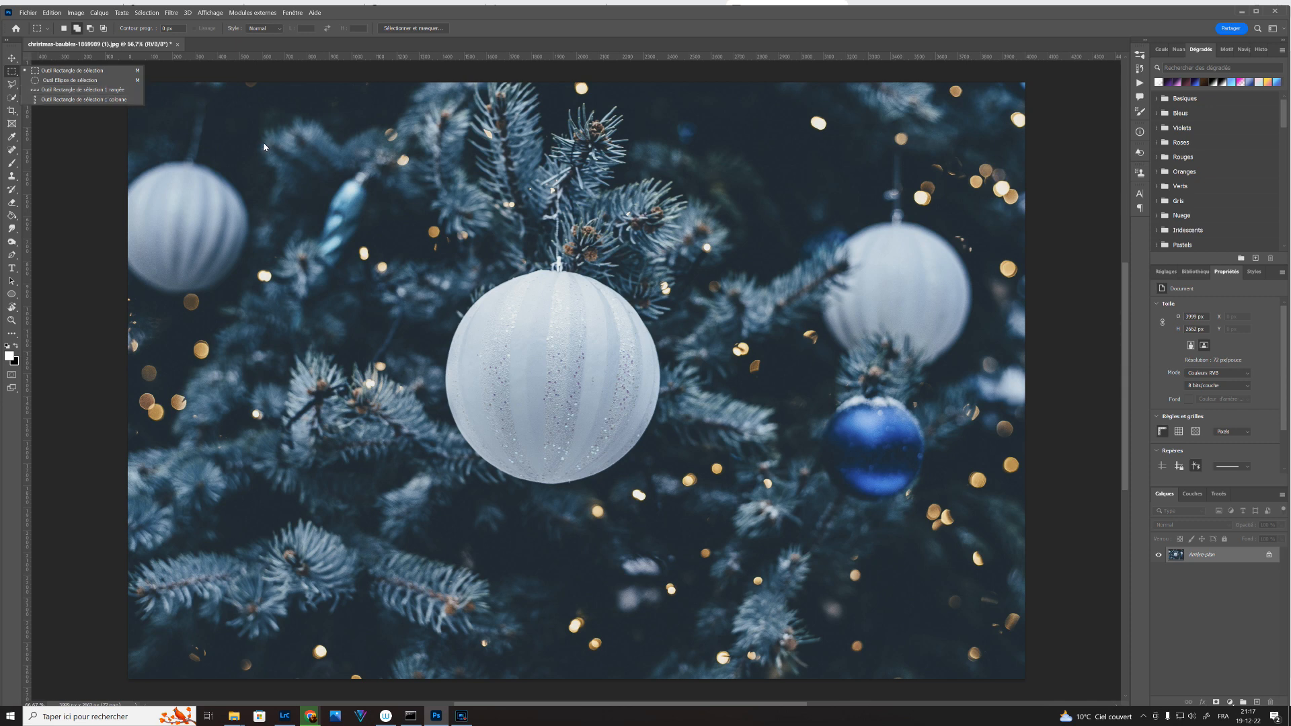
left_click(57, 82)
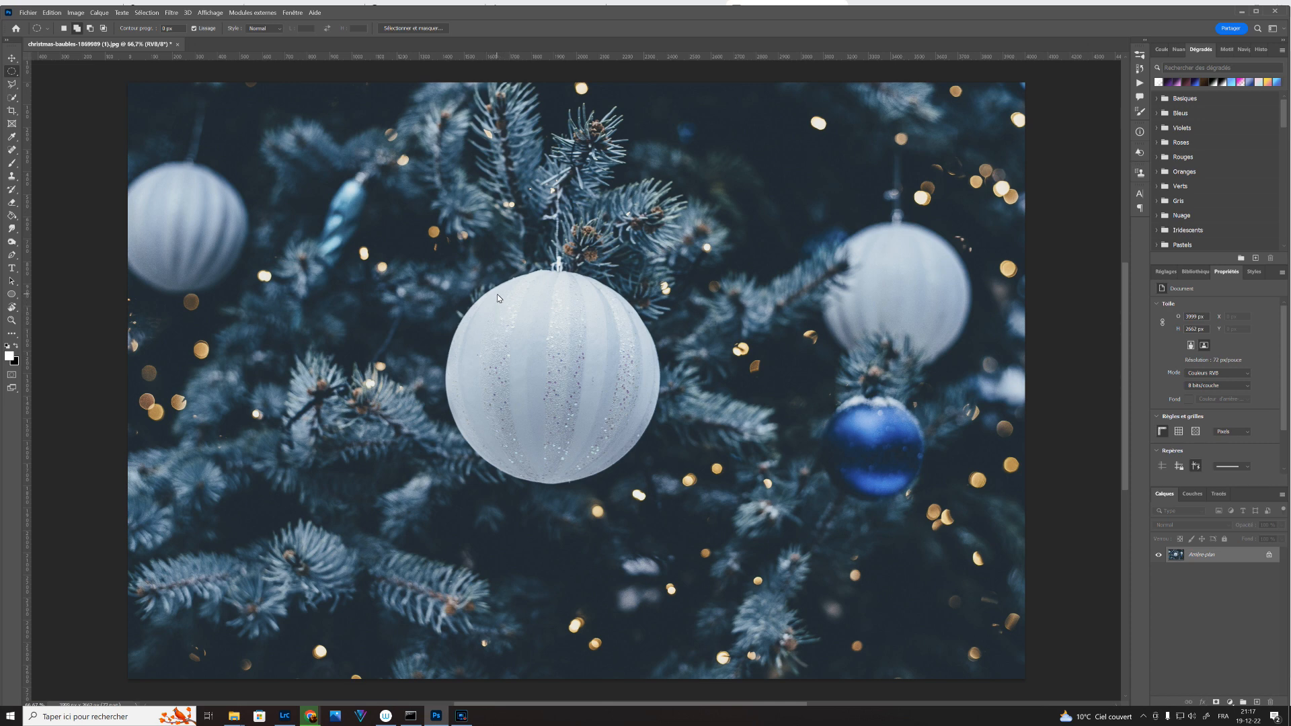
Try elliptical selections on the central white bauble, set the tool to new-selection mode, and deselect
left_click_drag(597, 395, 660, 485)
key("Return")
left_click(576, 375)
key("Return")
left_click(63, 29)
key("Delete")
left_click(565, 364)
left_click(672, 278)
key("ctrl+d")
mouse_move(492, 302)
left_mouse_down()
mouse_move(556, 385)
mouse_move(616, 431)
mouse_move(582, 417)
mouse_move(598, 405)
mouse_move(694, 471)
mouse_move(733, 476)
mouse_move(717, 483)
left_mouse_up()
key("shift+F5")
left_click(725, 214)
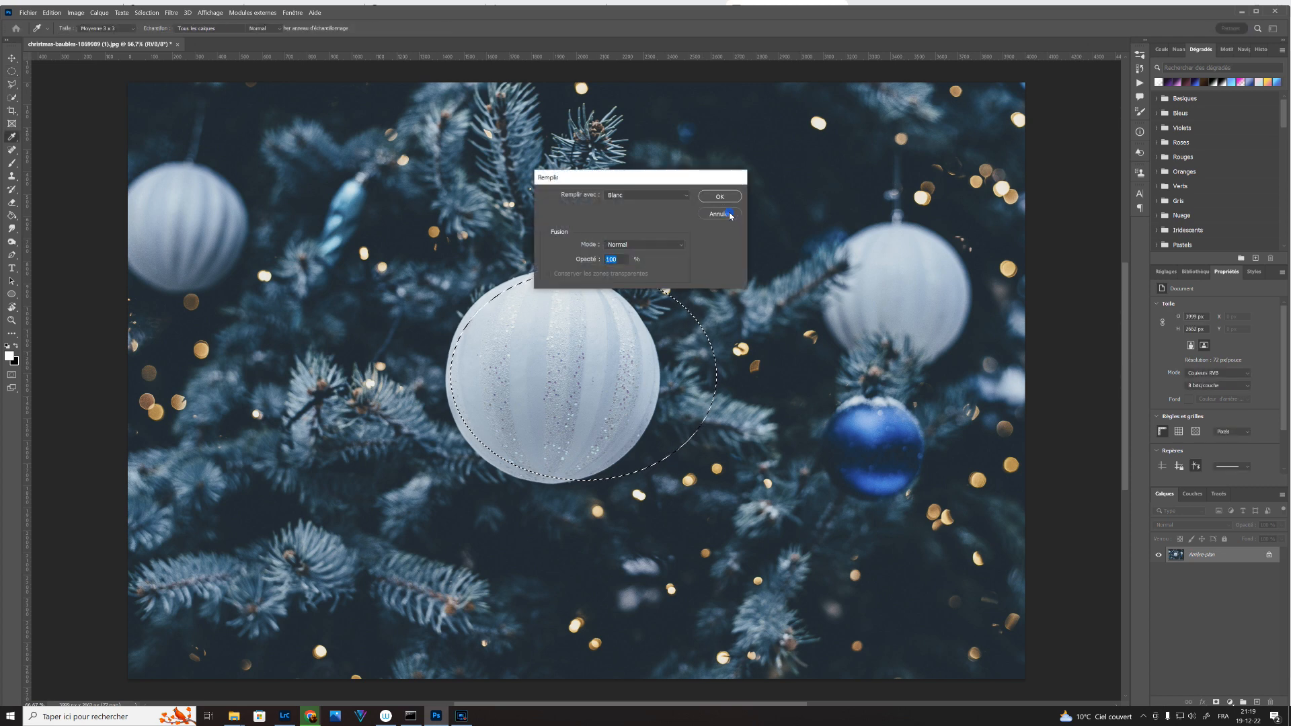
key("ctrl+d")
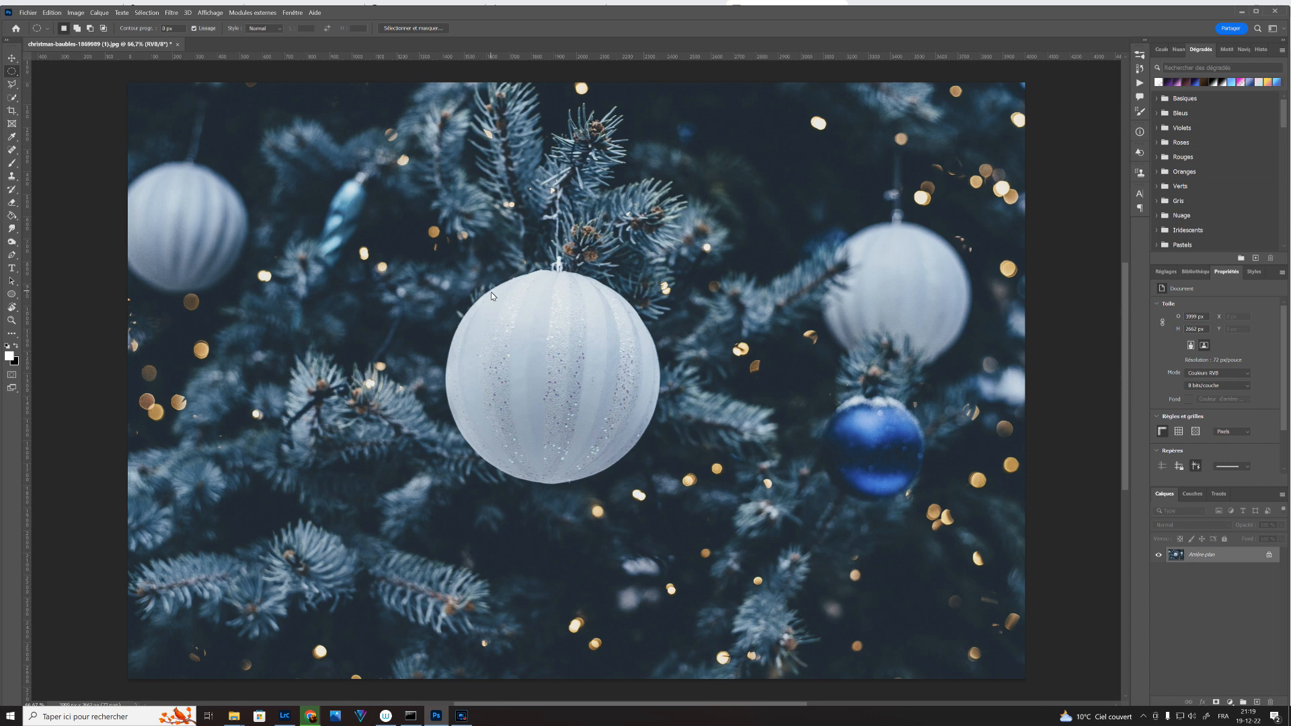
Draw a circular selection about 945 px wide around the central white bauble and copy it to a new layer
left_click_drag(538, 358, 658, 497)
left_click_drag(657, 495, 659, 493)
key("ctrl+j")
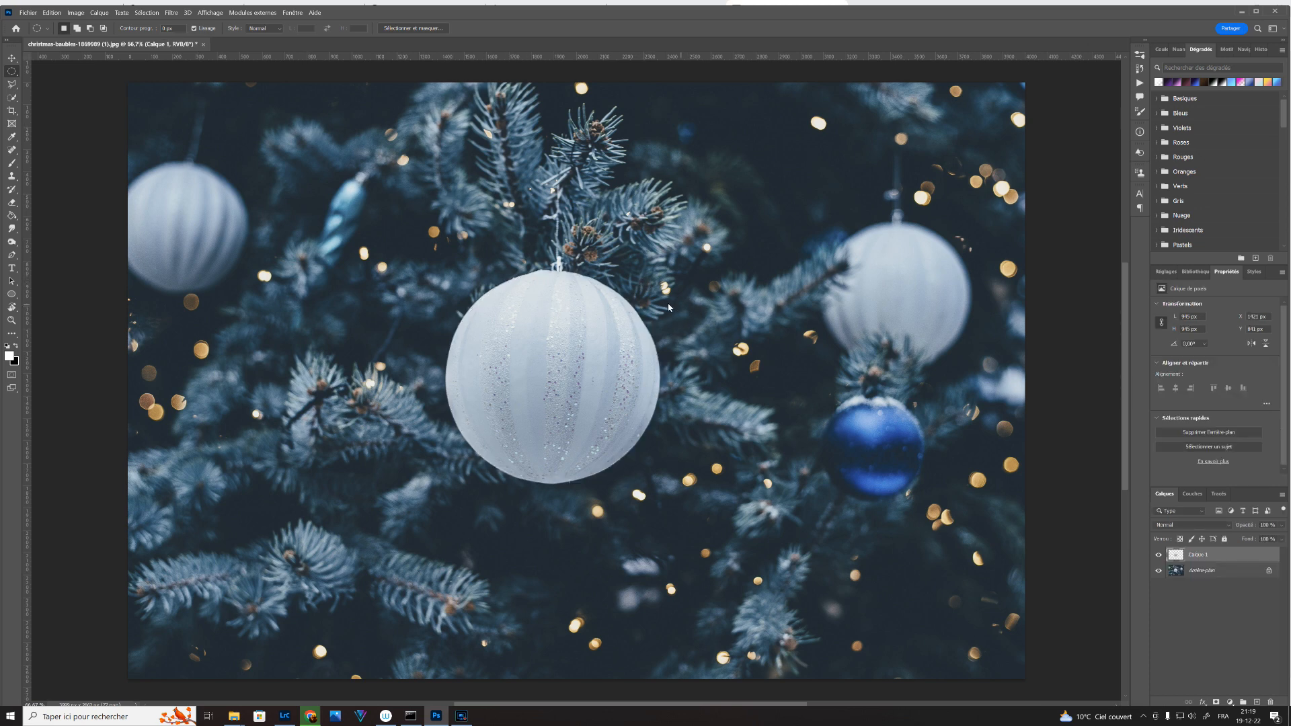
Move the copied bauble up and to the right so it partly covers the blurred white bauble
left_click(16, 59)
left_click_drag(588, 369, 861, 244)
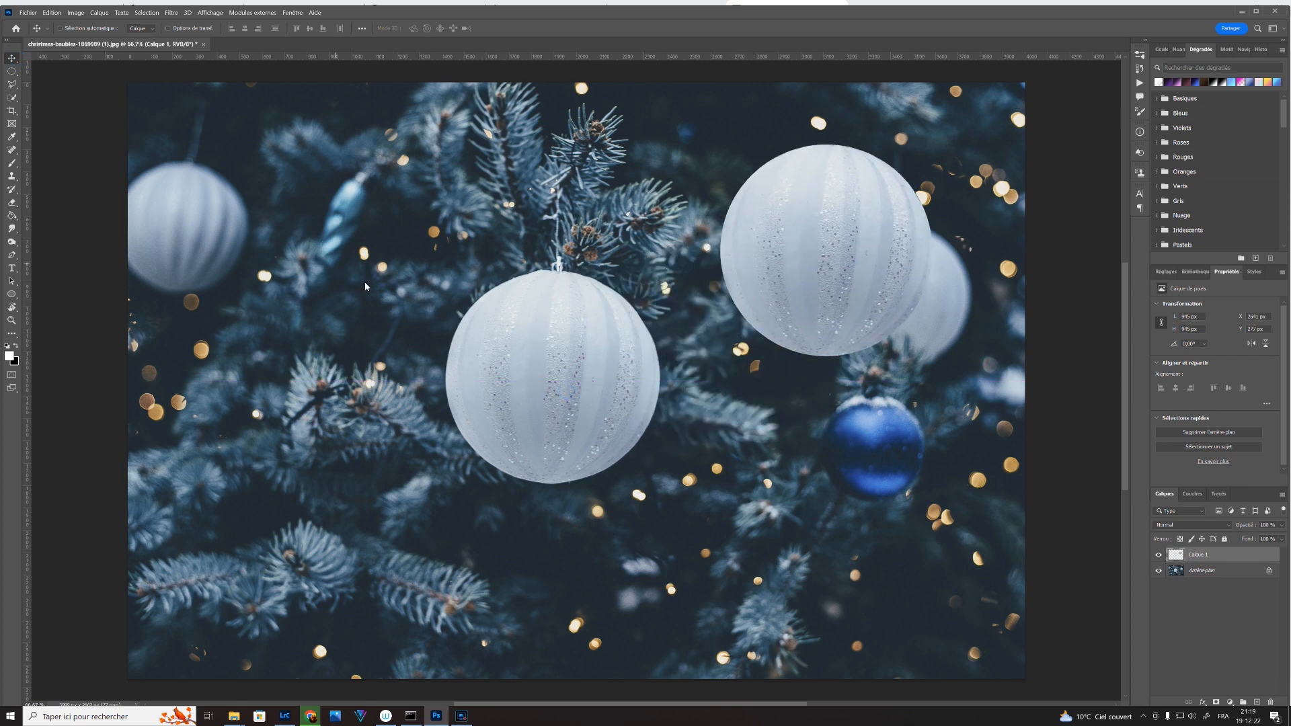
Draw a circular selection with a 150 px feather on the central white bauble and try to copy it
left_click(12, 72)
left_click(176, 28)
type("150")
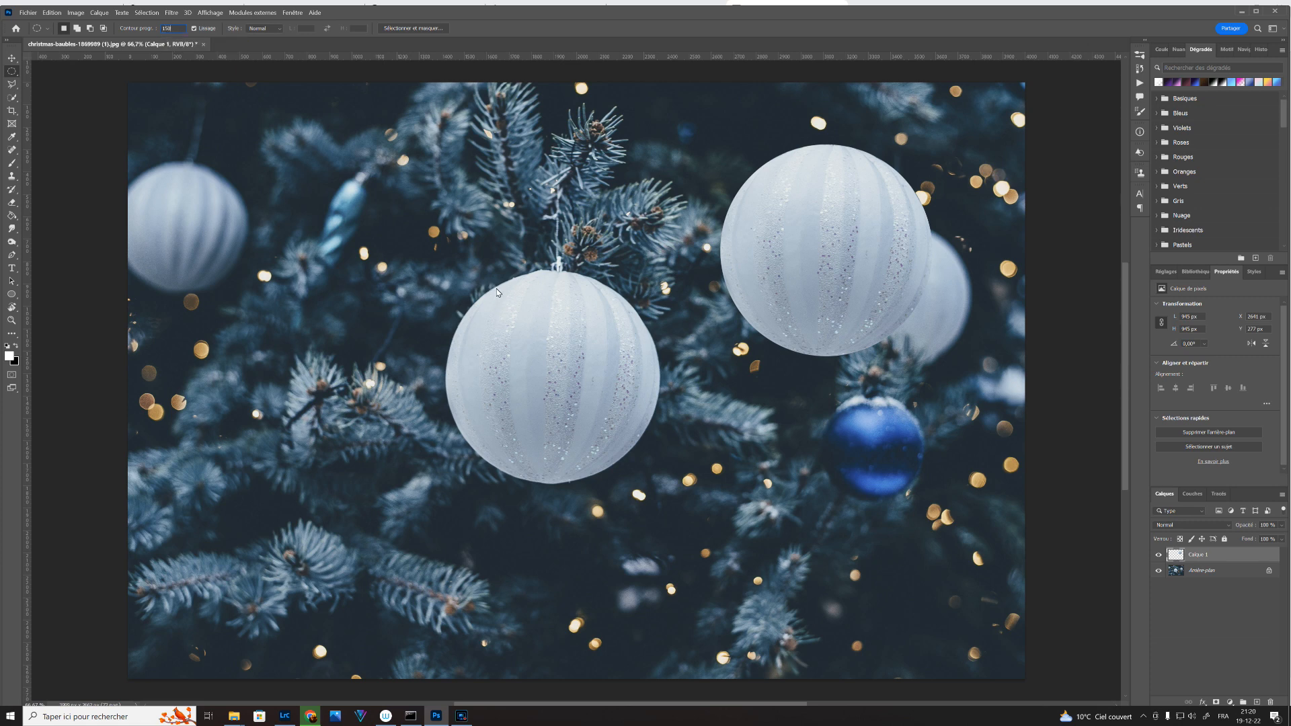
left_click_drag(506, 308, 660, 486)
key("ctrl+c")
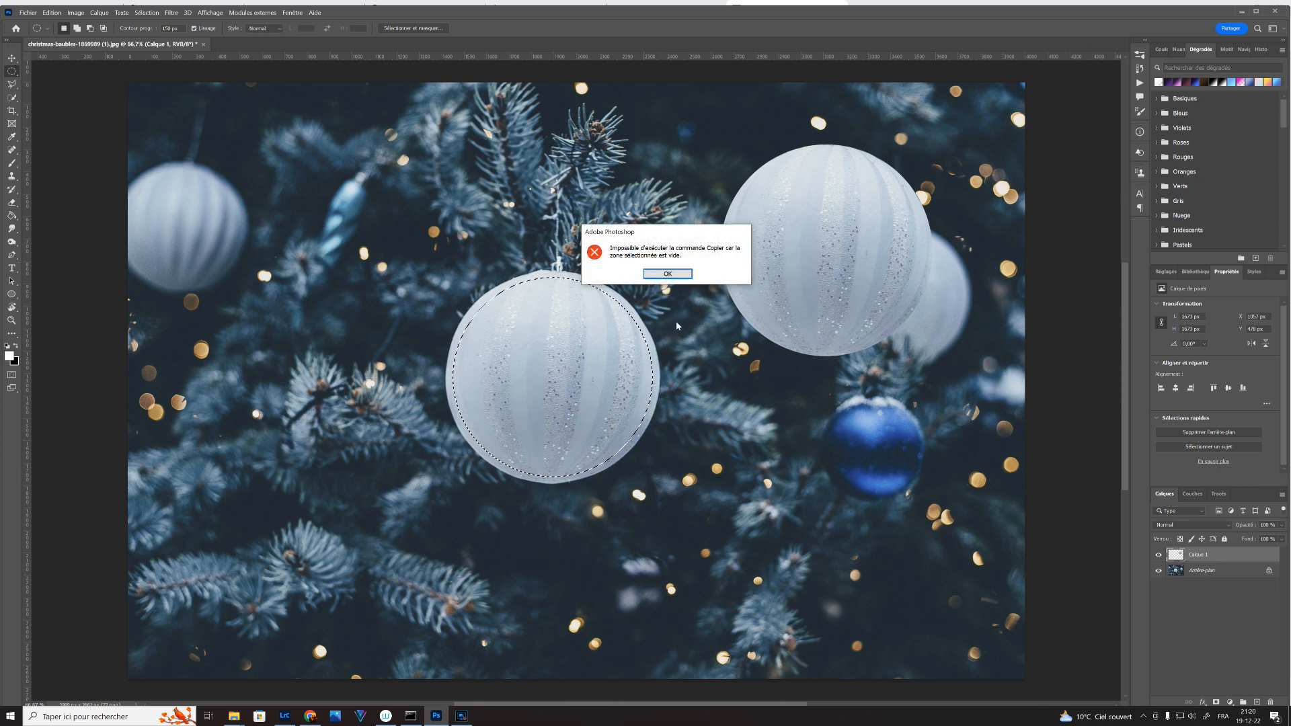
left_click(676, 275)
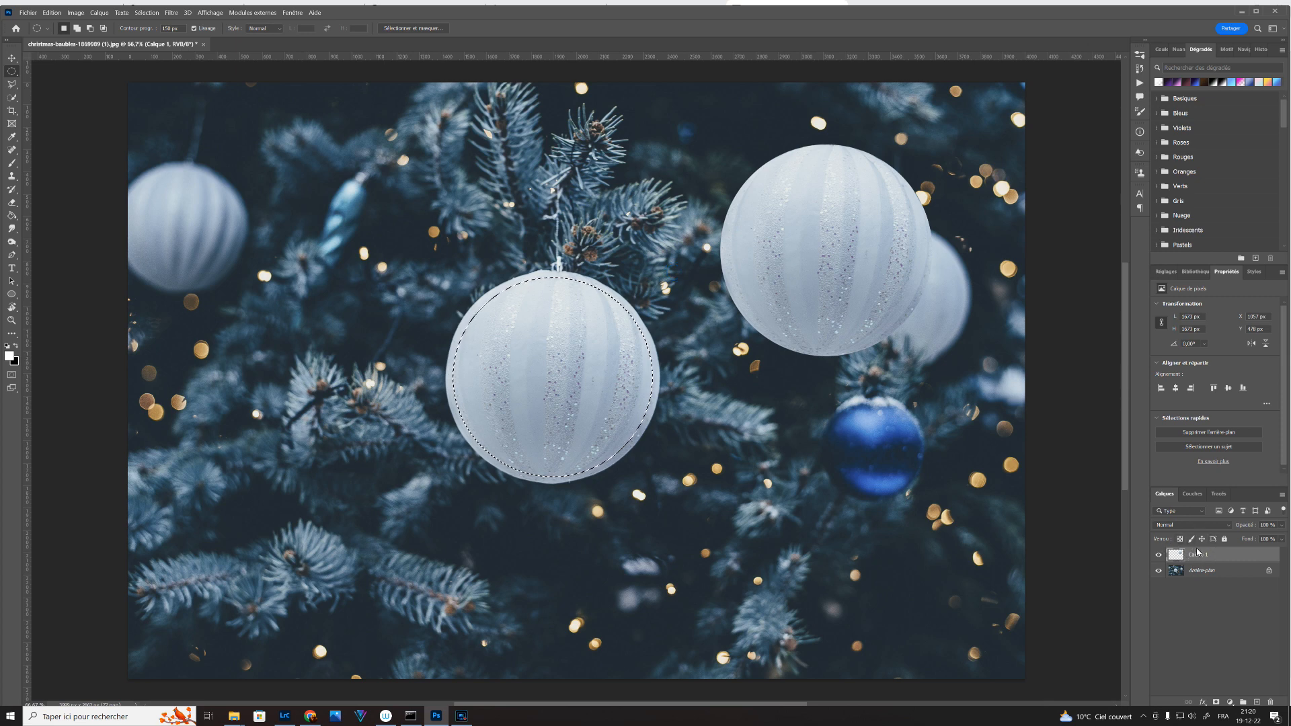
Copy the feathered selection of the central white bauble from the background layer to a new layer and move the copy over the blue bauble
left_click(1201, 571)
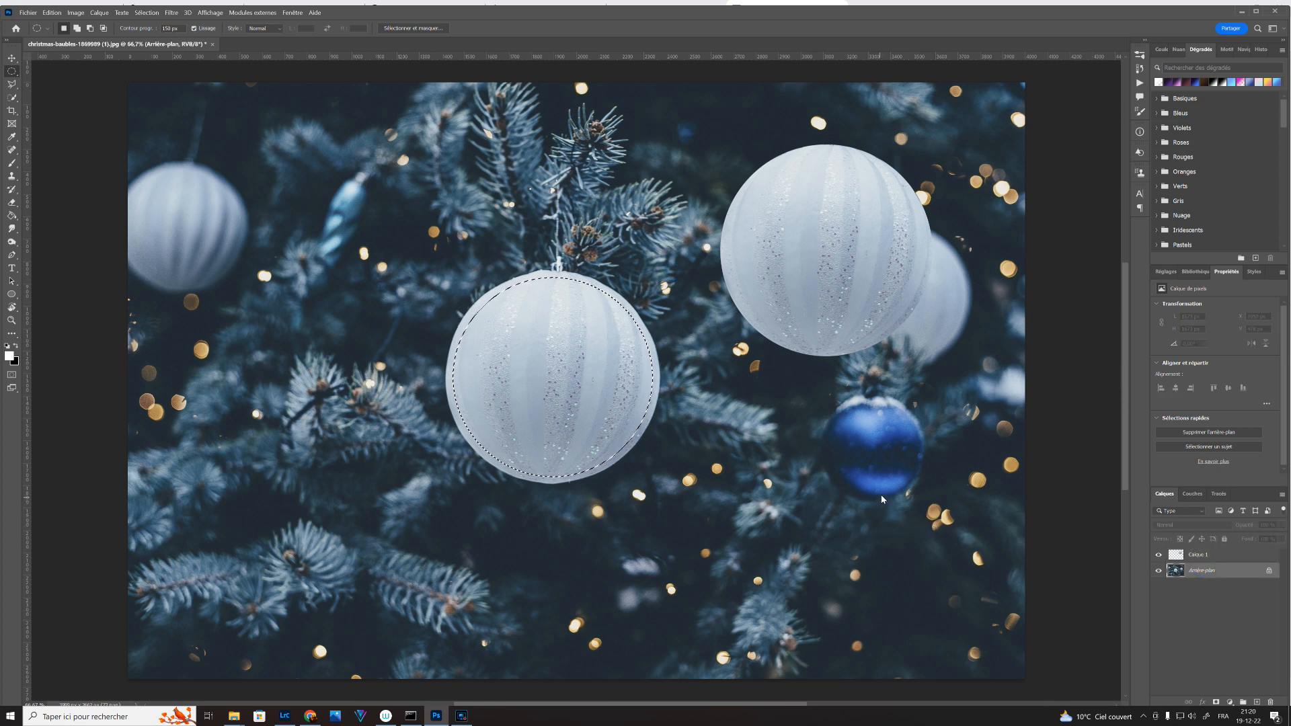
key("ctrl+j")
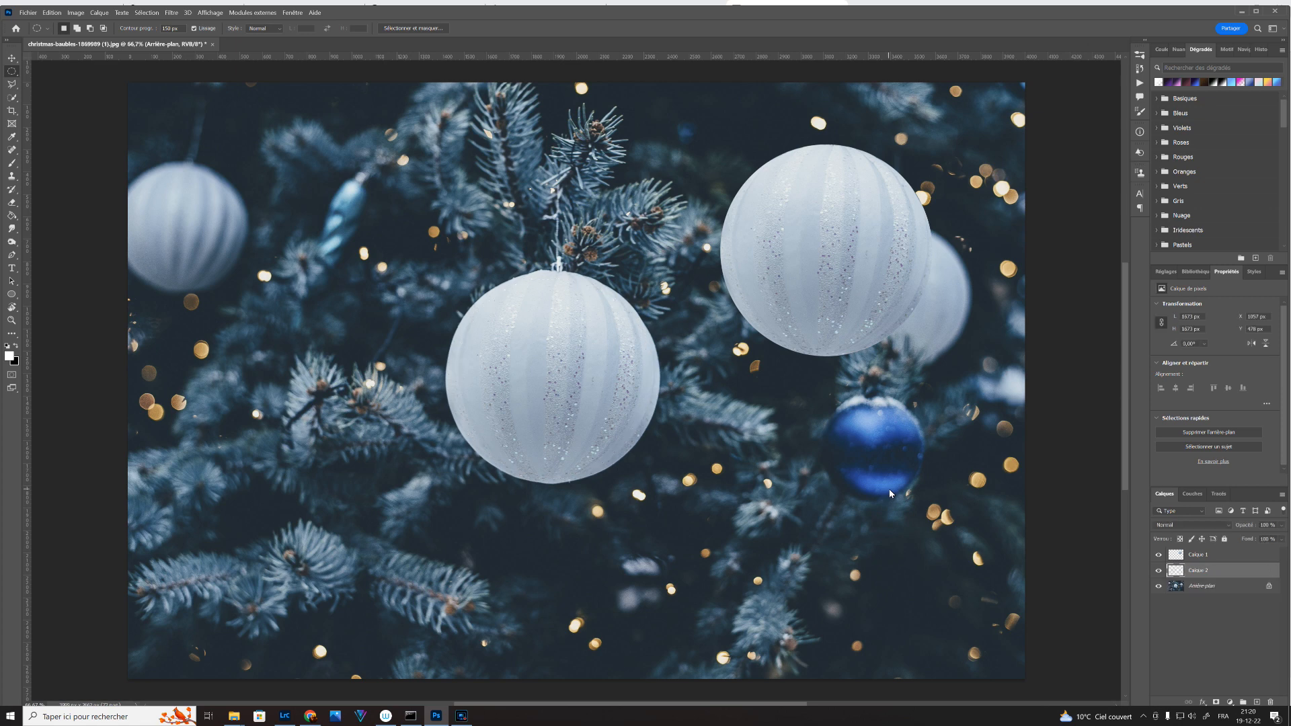
left_click(11, 58)
left_click_drag(523, 386, 808, 474)
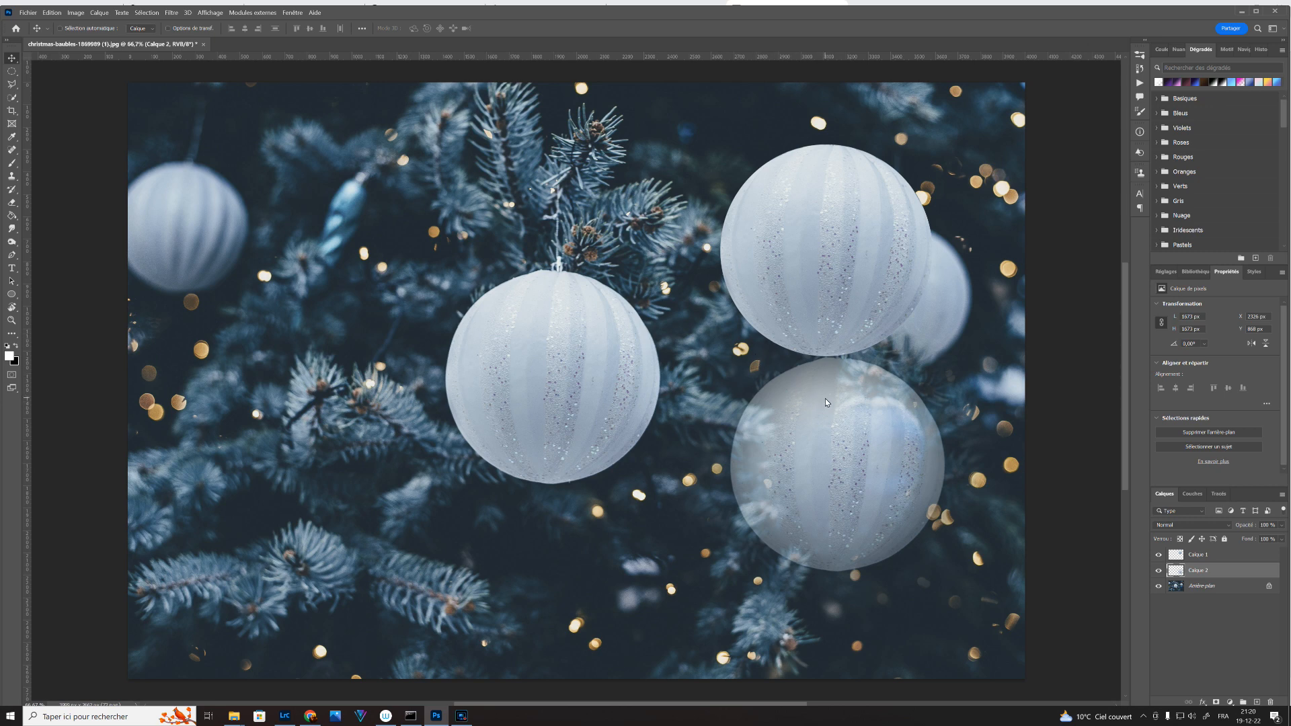
key("ctrl")
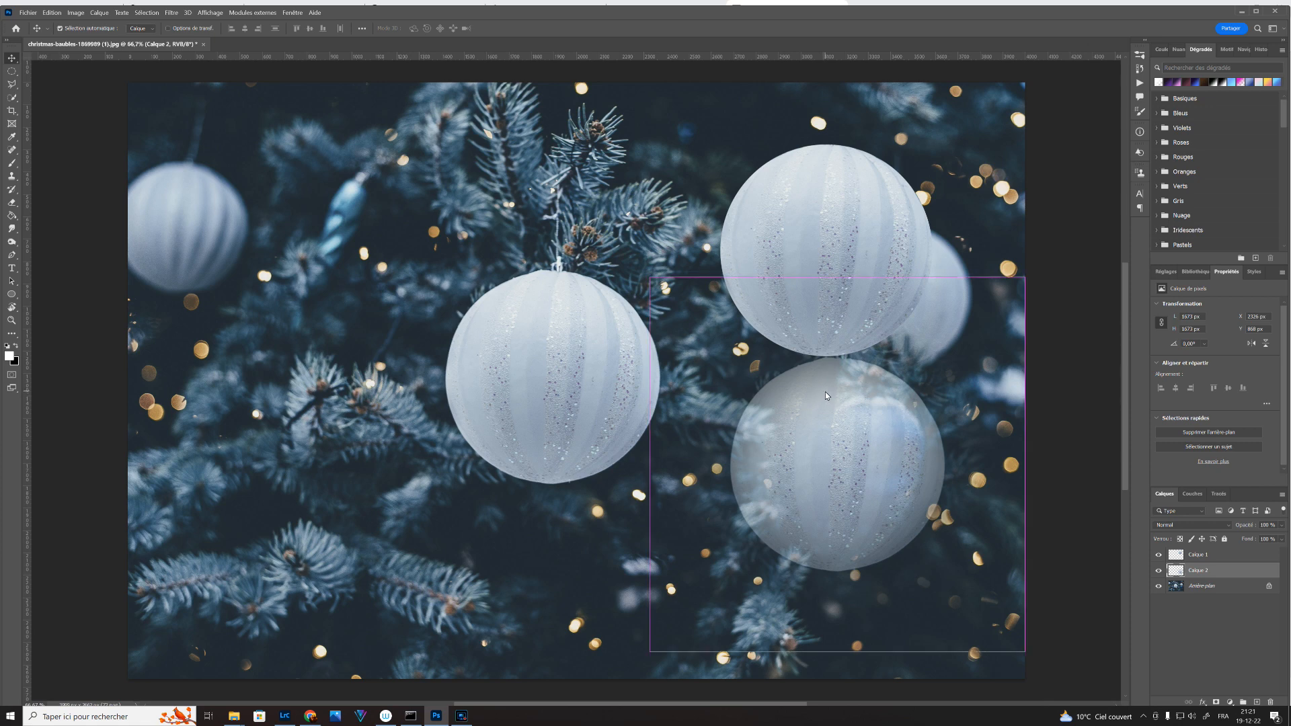
Undo the feathered copy, its selection and the move of the first copied bauble
key("ctrl+z")
key("Delete")
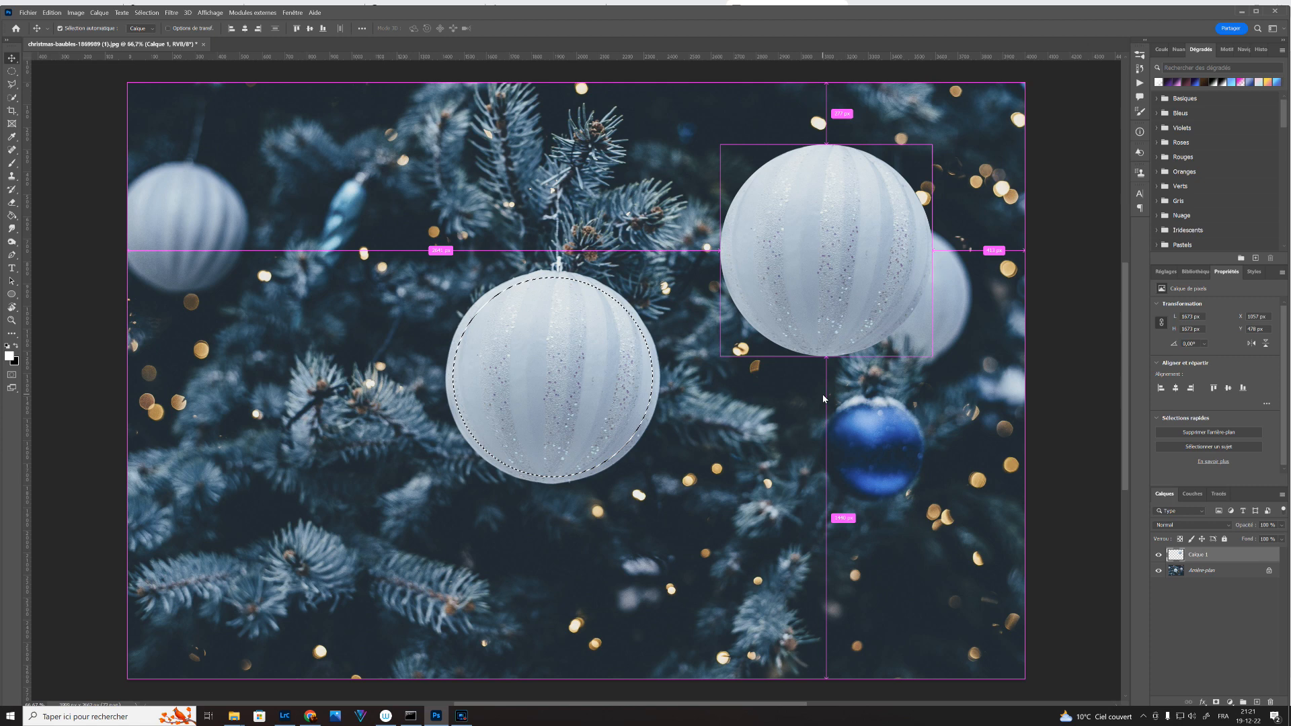
key("ctrl+z")
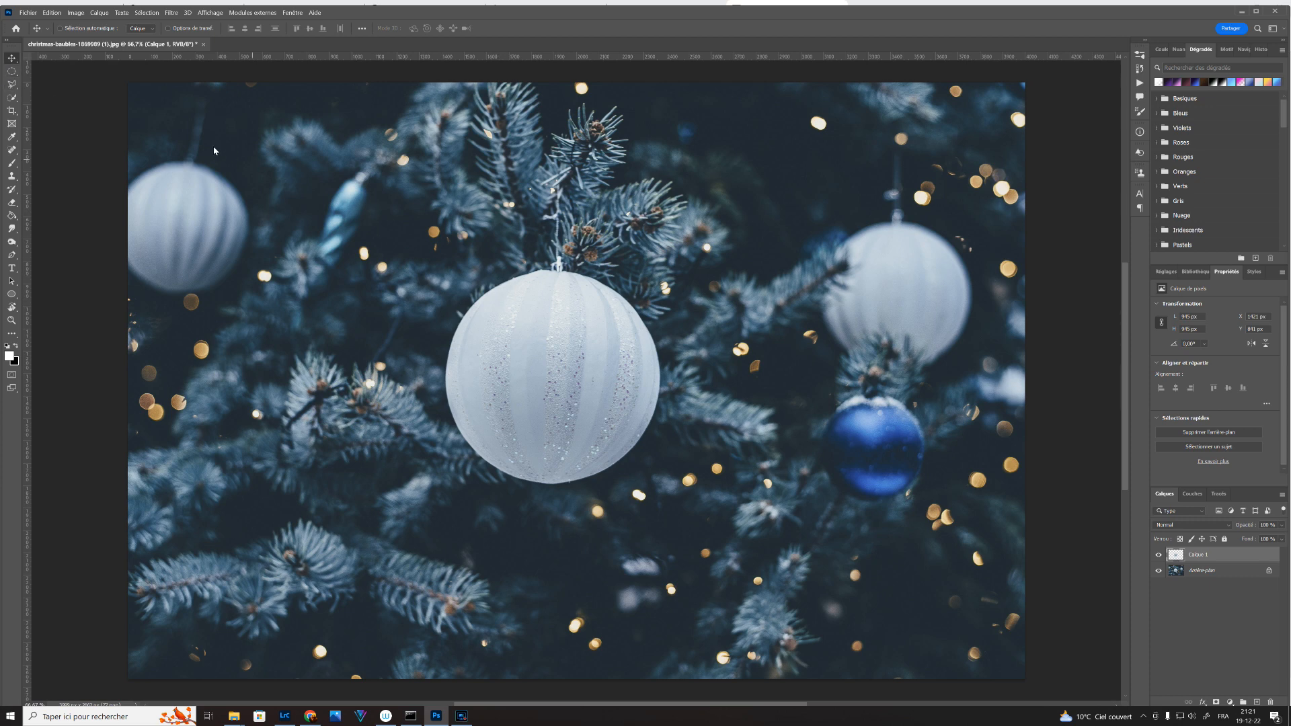
Draw a circular selection with a 150 px feather on the central white bauble and add its top cap with the Polygonal Lasso
left_click(13, 71)
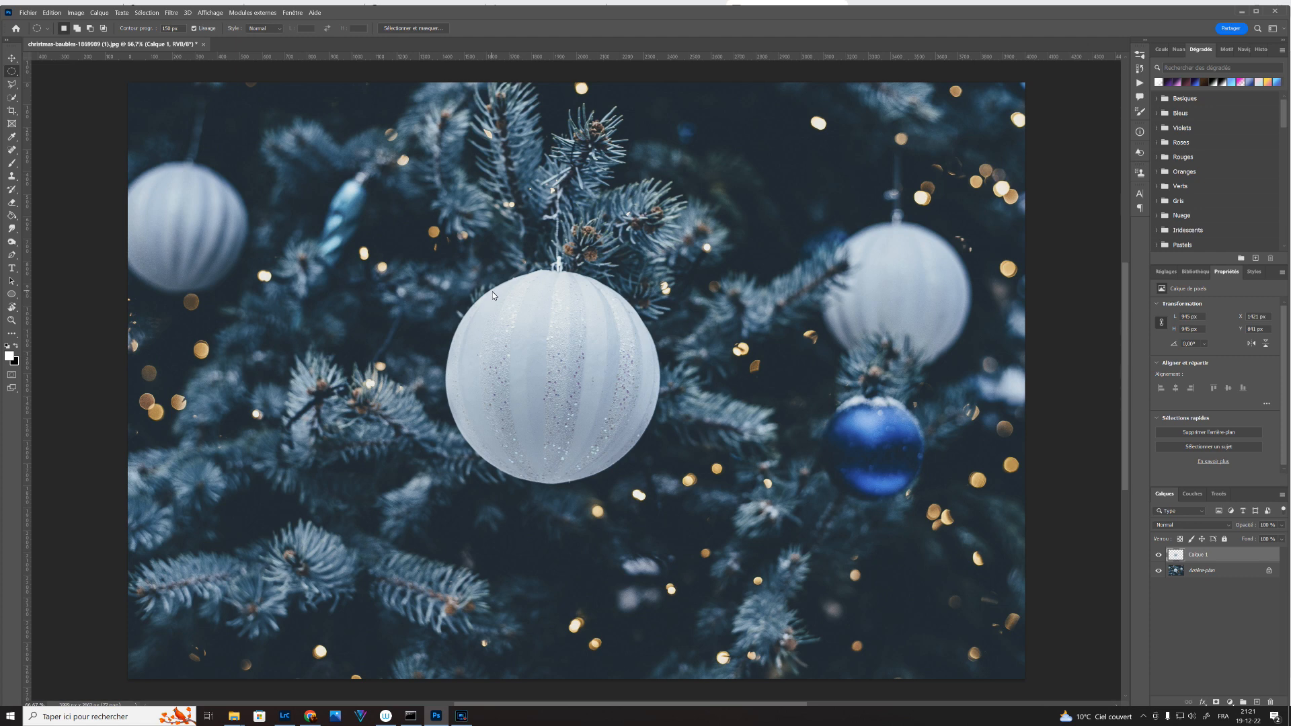
left_click_drag(493, 294, 660, 513)
left_click(12, 84)
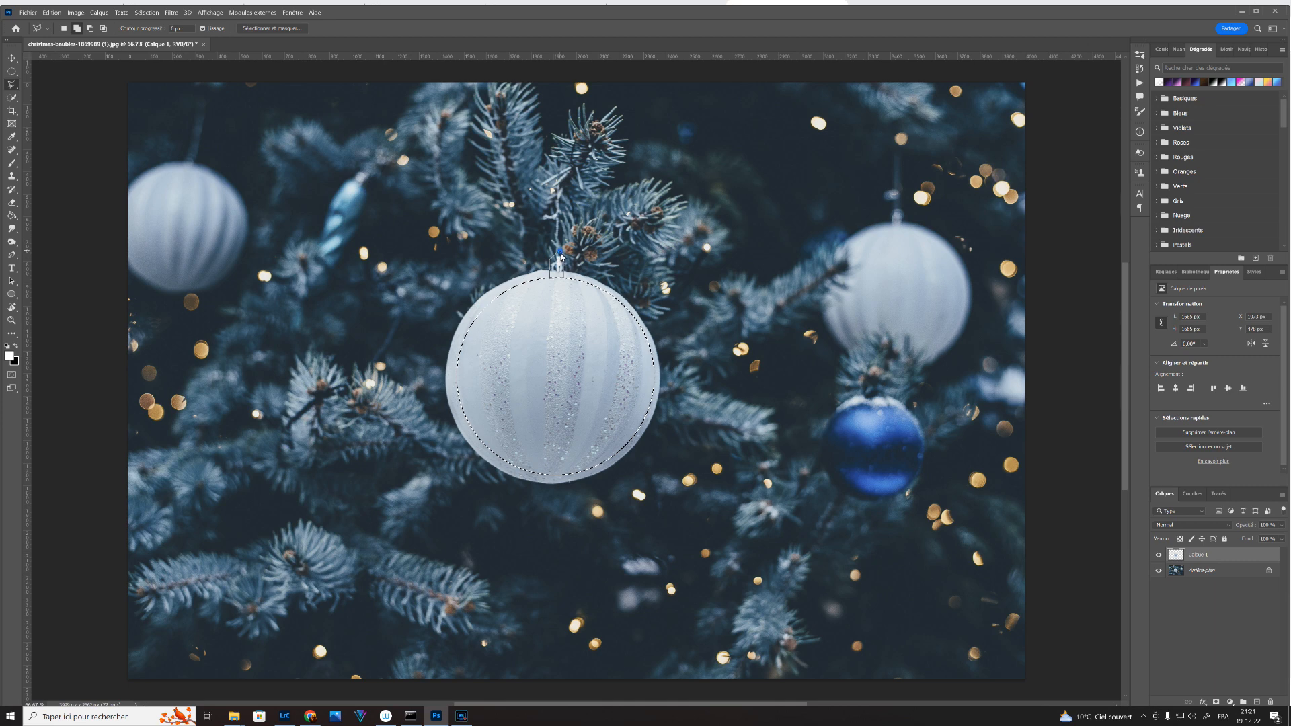
left_click(563, 262)
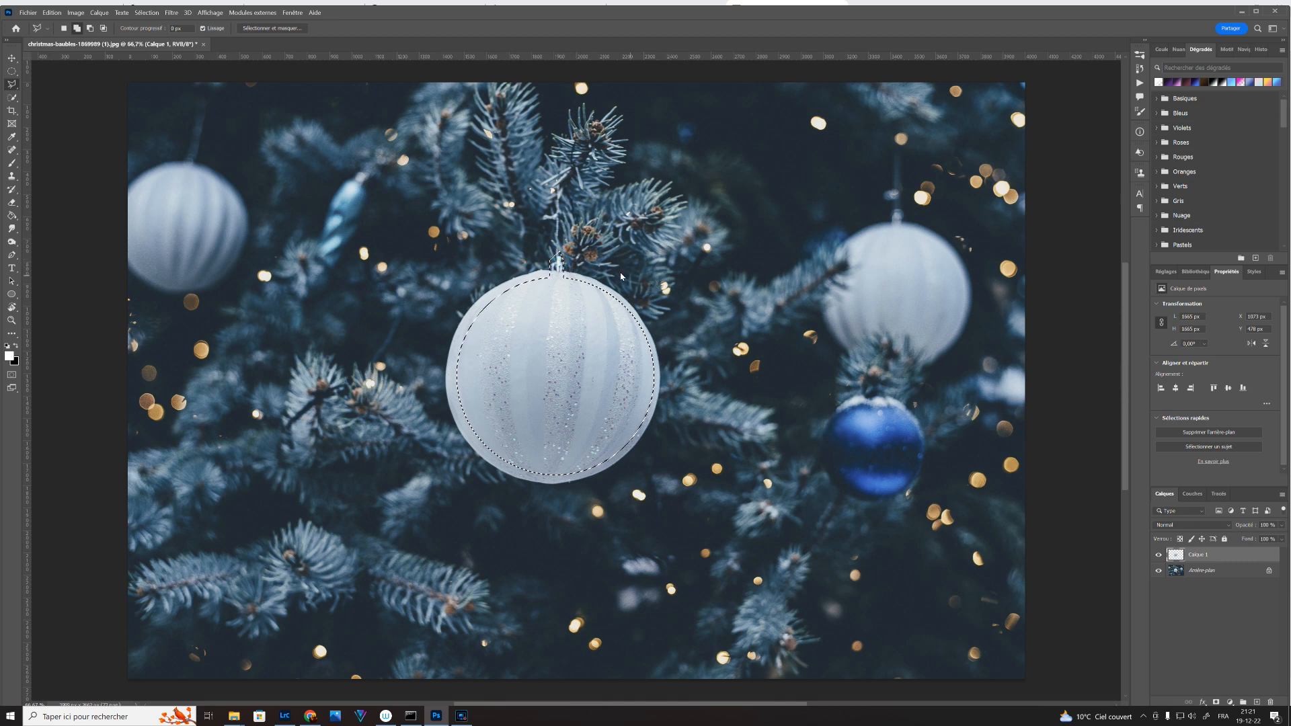
Add the blue bauble to the existing selection with the Quick Selection tool
left_click(11, 98)
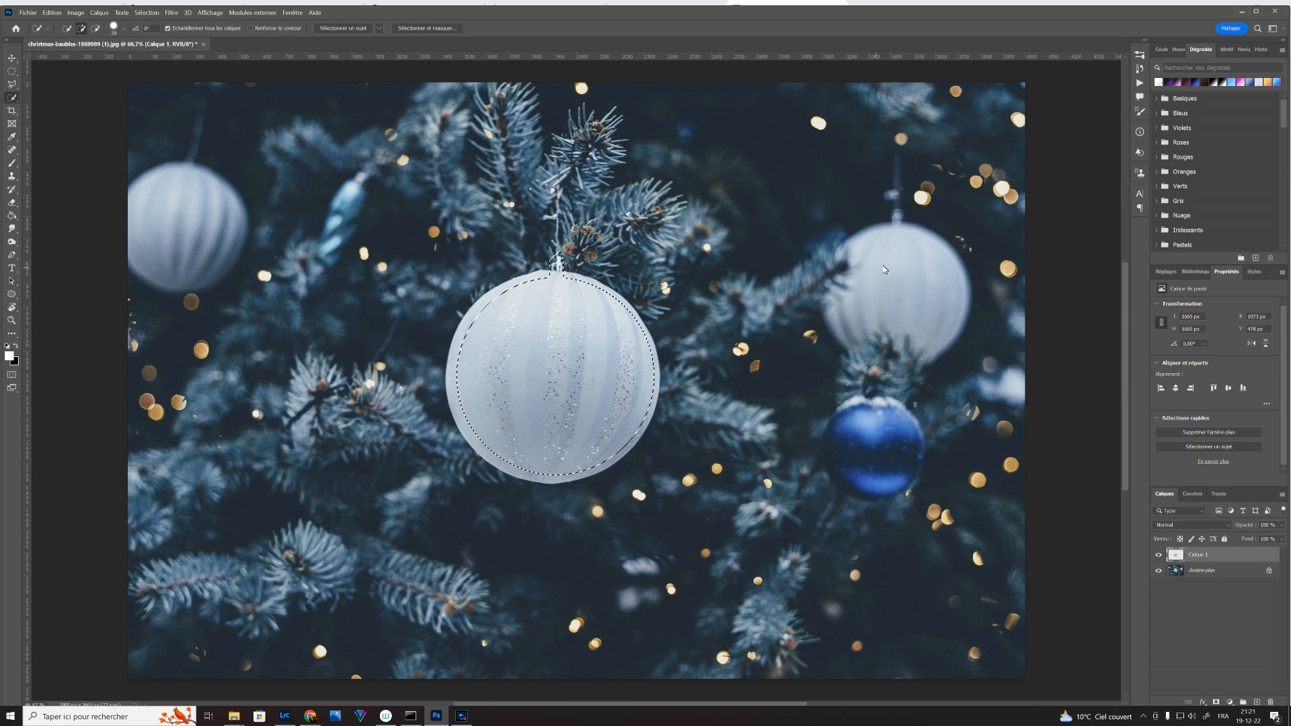
mouse_move(852, 419)
left_mouse_down()
mouse_move(870, 446)
mouse_move(901, 449)
mouse_move(848, 452)
mouse_move(833, 427)
mouse_move(841, 472)
mouse_move(871, 499)
mouse_move(905, 491)
mouse_move(895, 506)
left_mouse_up()
Try adding a rectangular selection about 809 px wide and 291 px high over the lower half of the blue bauble
left_click(13, 71)
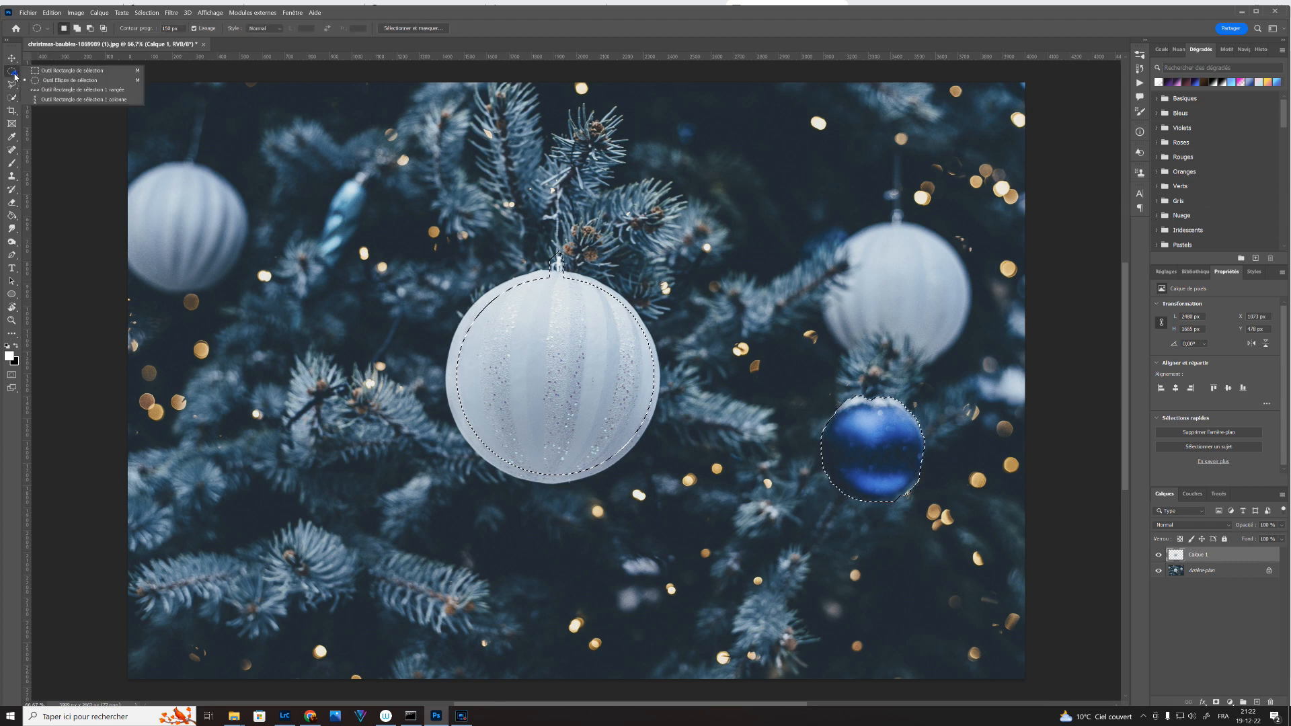
left_click(56, 70)
left_click_drag(787, 450, 969, 518)
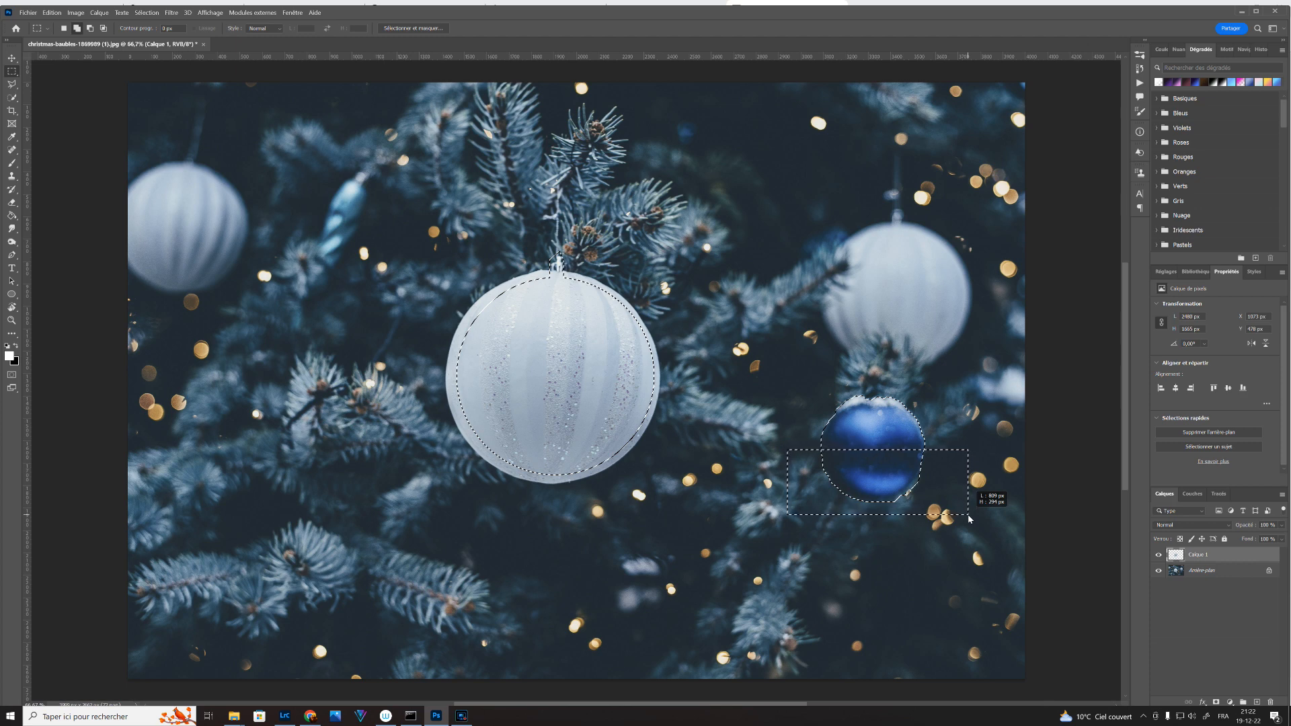
key("alt")
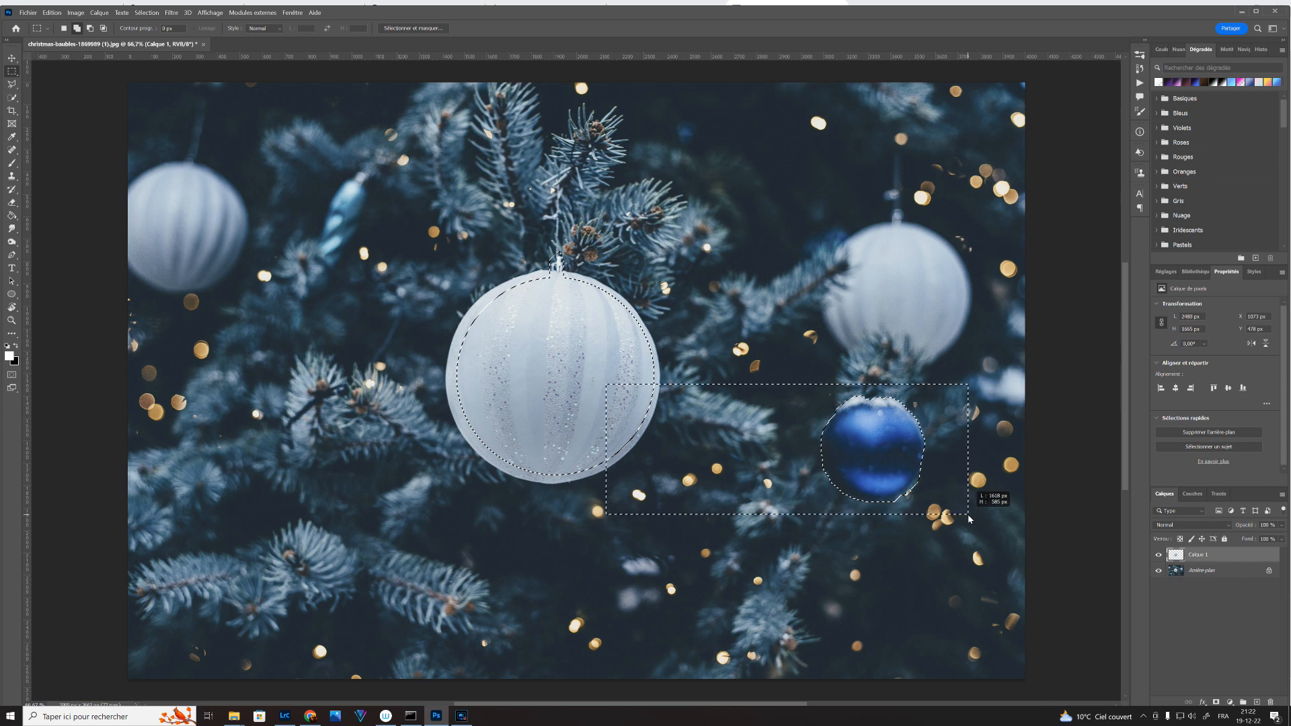
left_click_drag(969, 518, 970, 516)
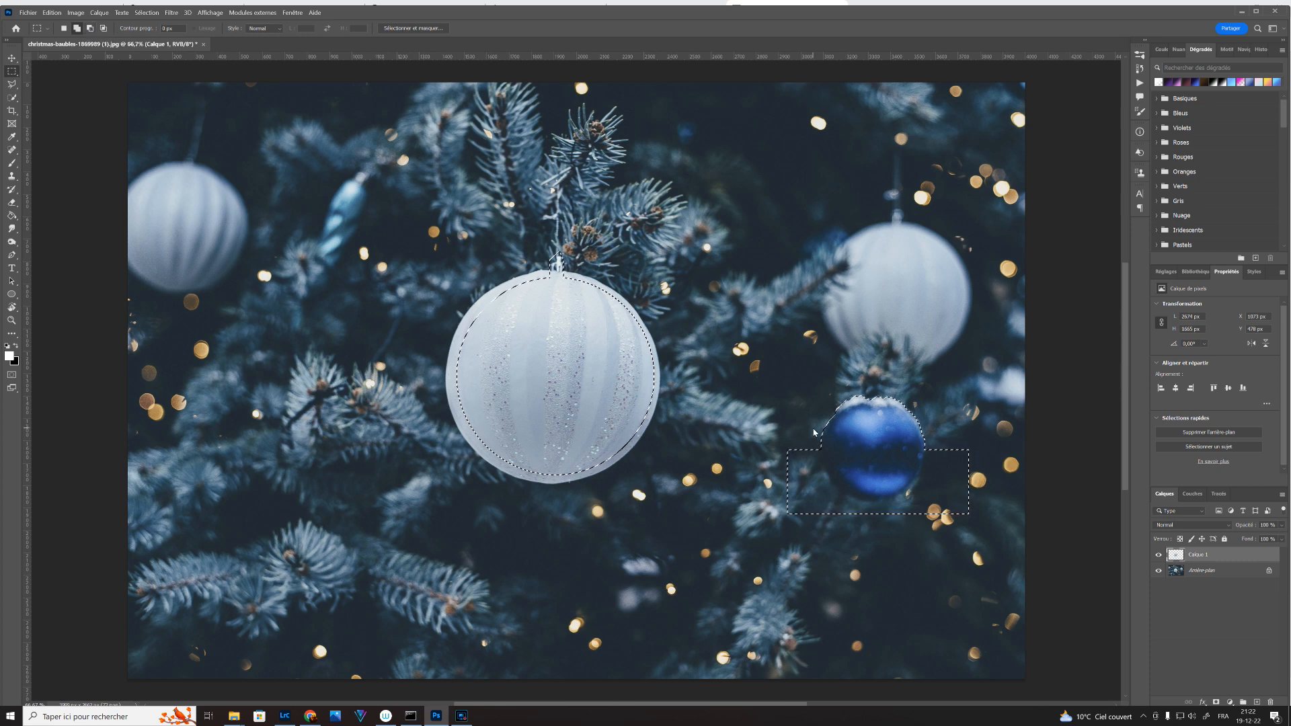
Undo the added rectangle and subtract the bottom part of the blue bauble from the selection with the rectangular marquee
key("ctrl+z")
key("alt")
left_click_drag(943, 479, 748, 555)
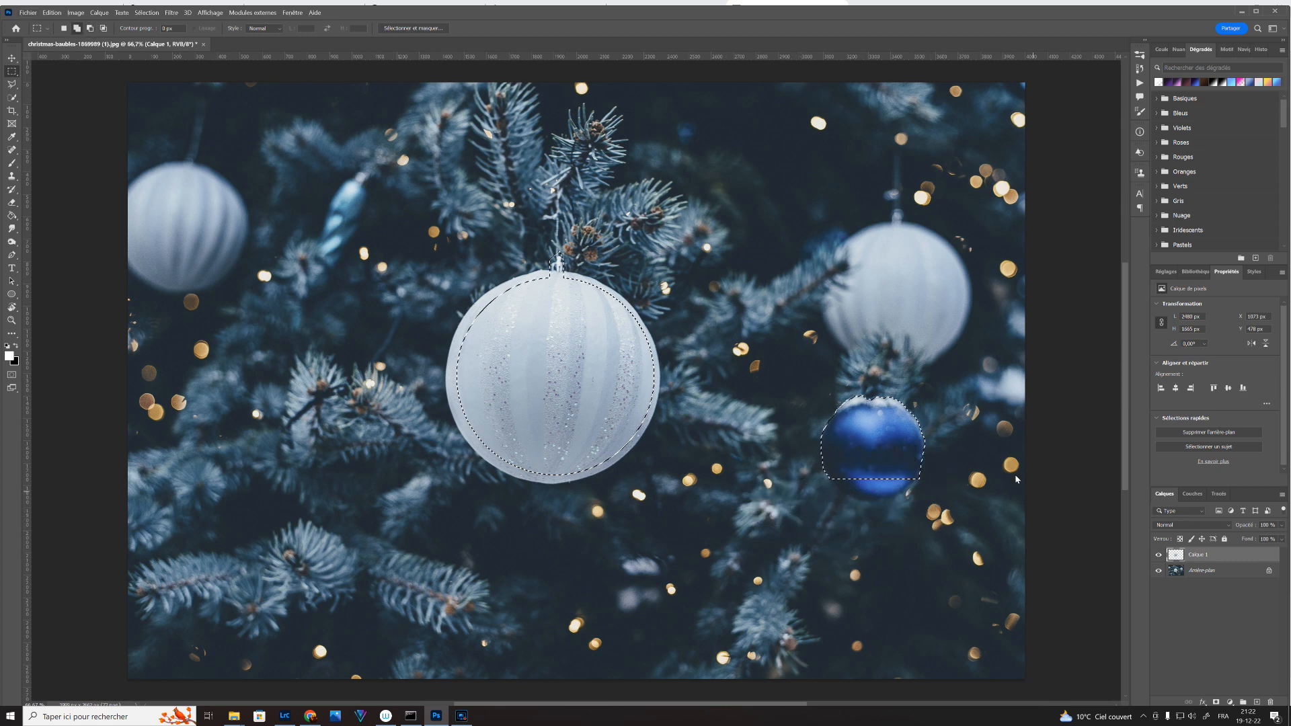